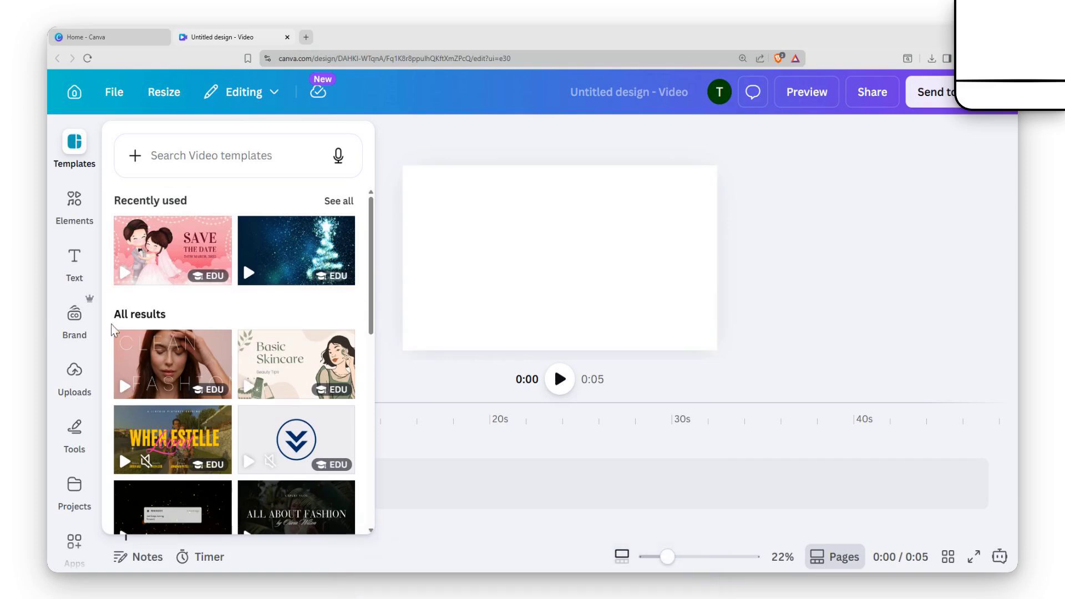
# Add the uploaded green-outlined COCONUT text image to the blank video page.
pyautogui.click(75, 370)
pyautogui.scroll(-2, 252, 347)
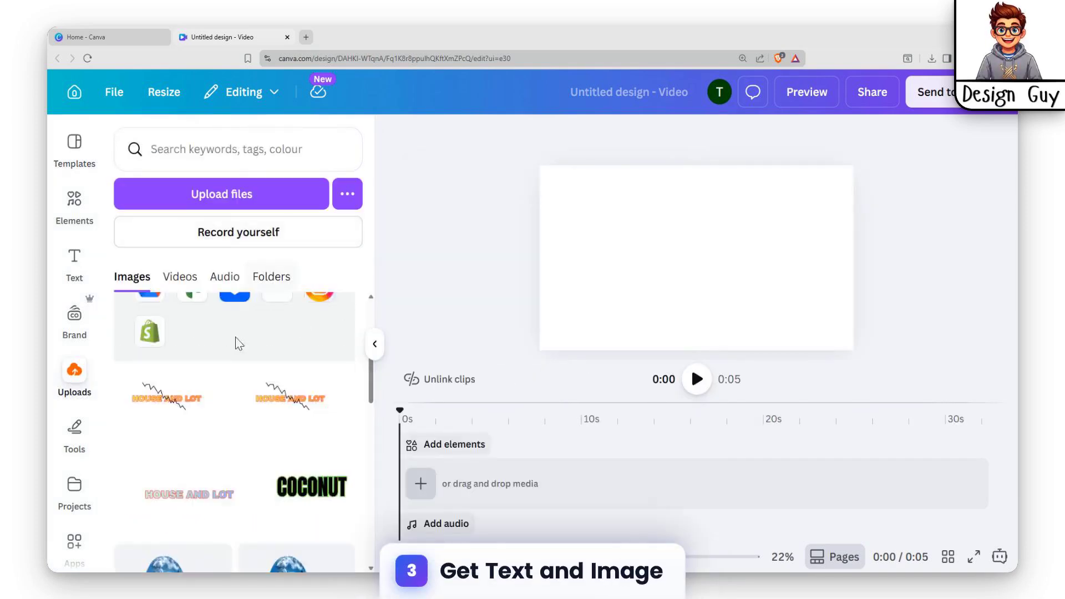
pyautogui.scroll(-2, 279, 450)
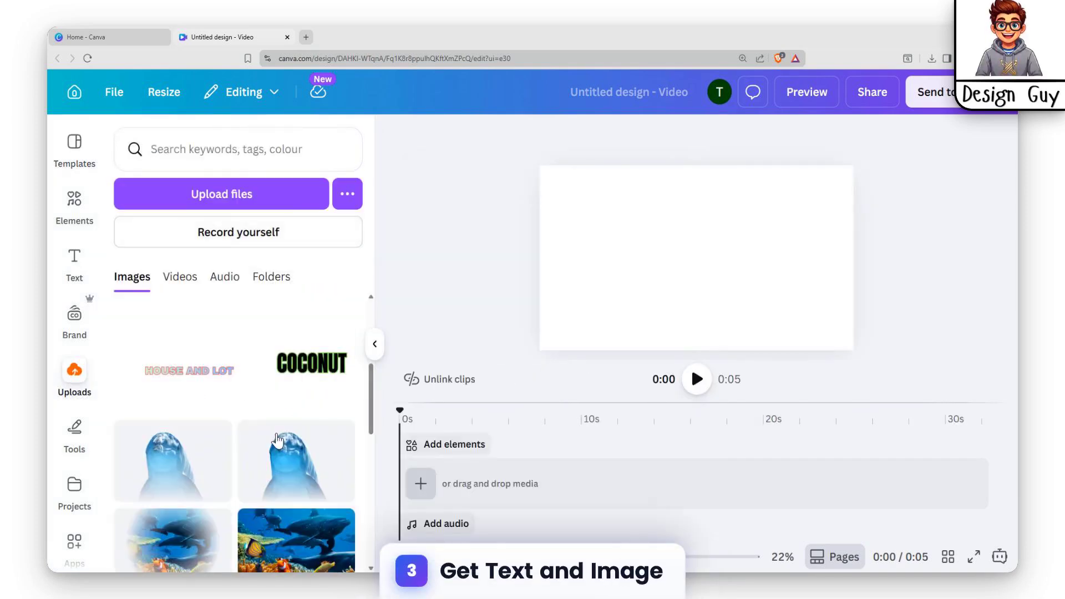
pyautogui.click(312, 363)
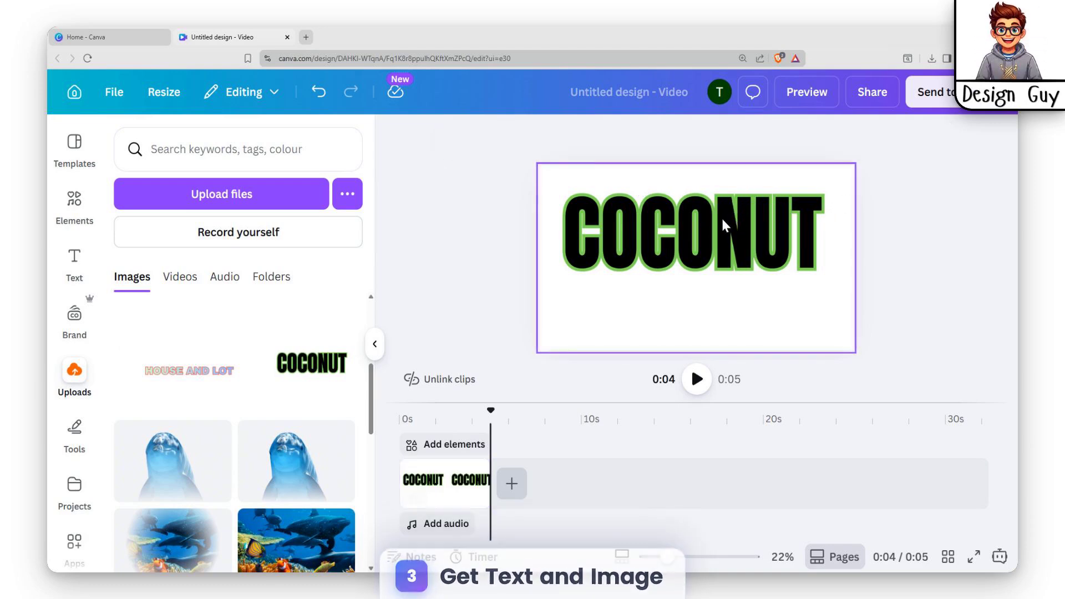
# Detach the COCONUT image from the page background and move it toward the left side of the page.
pyautogui.rightClick(446, 481)
pyautogui.click(542, 442)
pyautogui.moveTo(697, 242); pyautogui.dragTo(641, 242)
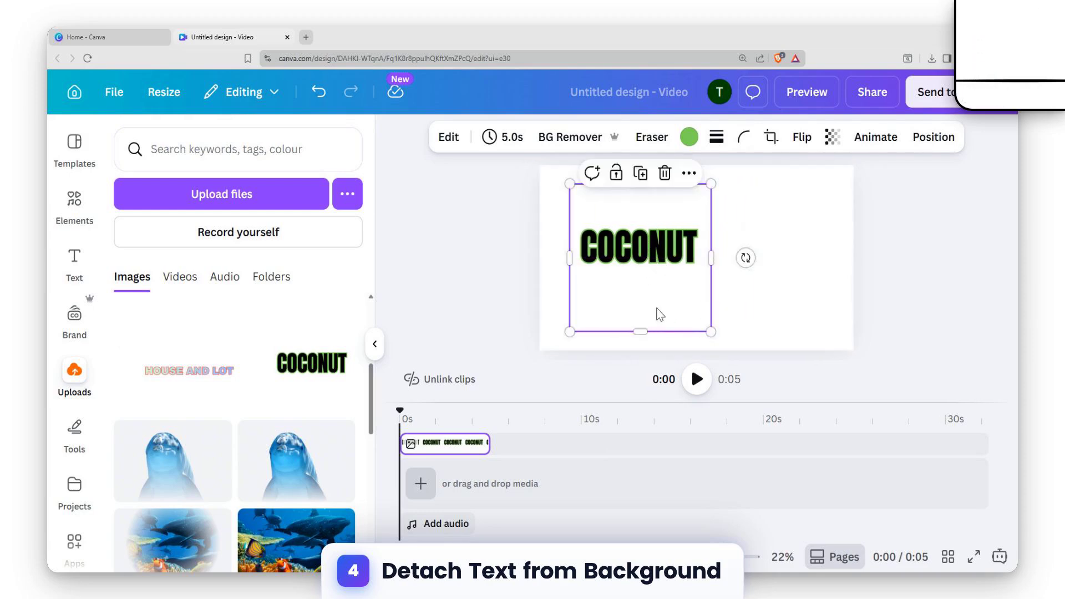
# Duplicate the COCONUT image, align the copy over the original, and crop the copy to the upper half of the letters.
pyautogui.hotkey('ctrl', 'd')
pyautogui.moveTo(654, 255); pyautogui.dragTo(677, 247)
pyautogui.moveTo(644, 326); pyautogui.dragTo(652, 247)
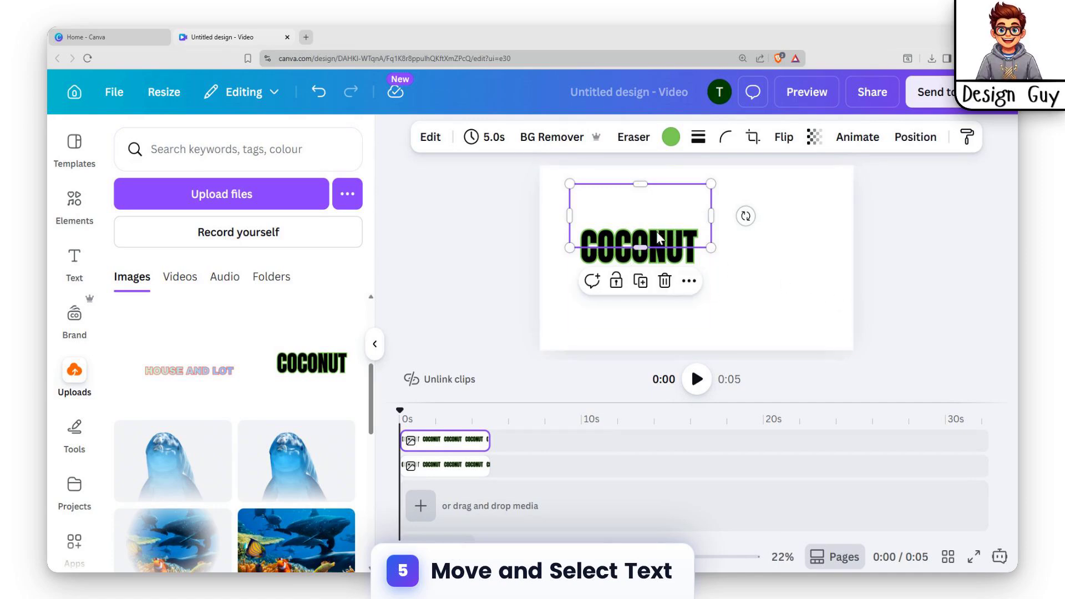
# Nudge the cropped upper half of COCONUT to the right until it is clearly offset from the full word.
pyautogui.press('Right')
pyautogui.press('Right')
pyautogui.press('Right')
pyautogui.press('Right')
pyautogui.press('Right')
pyautogui.press('Right')
pyautogui.press('Right')
pyautogui.press('Right')
pyautogui.press('Right')
pyautogui.press('Right')
pyautogui.press('Right')
pyautogui.press('Right')
pyautogui.press('Right')
pyautogui.press('Right')
pyautogui.press('Right')
pyautogui.press('Right')
pyautogui.press('Right')
pyautogui.press('Right')
pyautogui.press('Right')
pyautogui.press('Right')
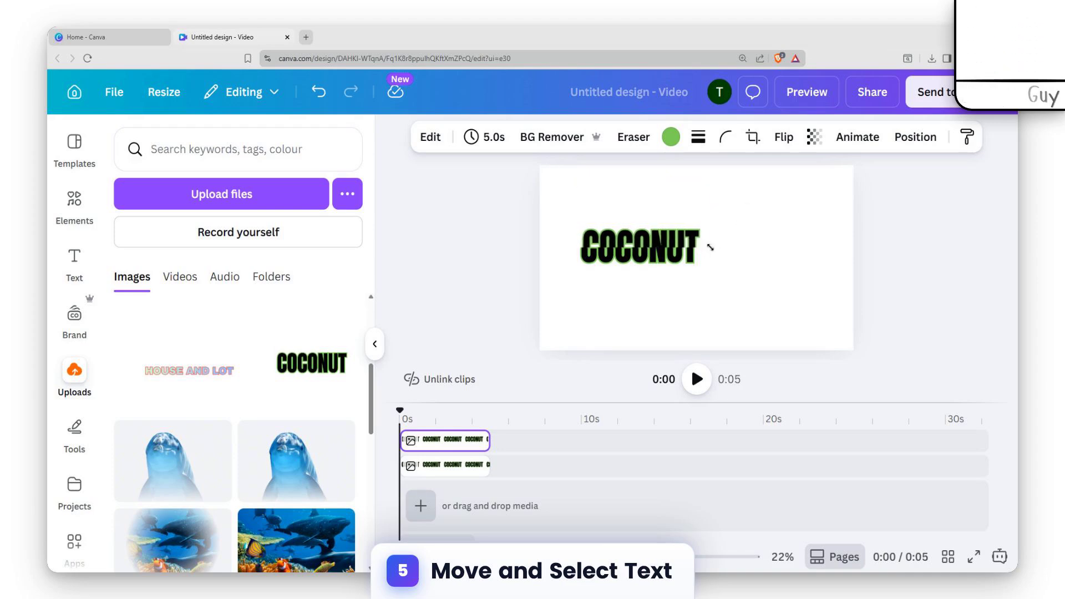
pyautogui.press('Right')
pyautogui.press('Right')
pyautogui.press('Right')
pyautogui.press('Right')
pyautogui.press('Right')
pyautogui.press('Right')
pyautogui.press('Right')
pyautogui.press('Right')
pyautogui.press('Right')
pyautogui.press('Right')
pyautogui.press('Right')
pyautogui.press('Right')
pyautogui.press('Right')
pyautogui.press('Right')
pyautogui.press('Right')
pyautogui.press('Right')
pyautogui.press('Right')
pyautogui.press('Right')
pyautogui.press('Right')
pyautogui.press('Right')
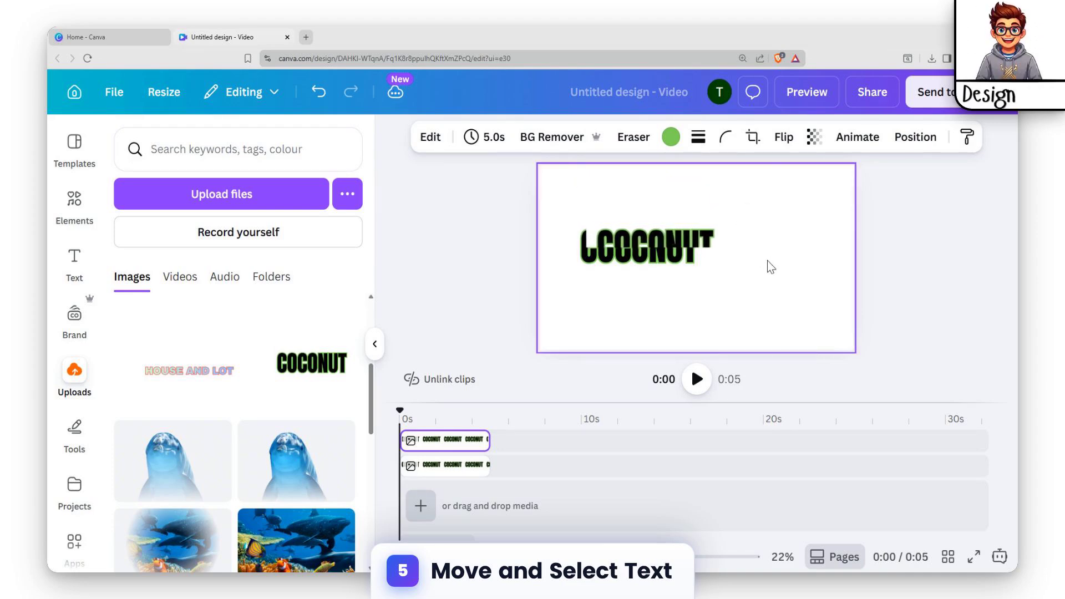
pyautogui.press('Right')
pyautogui.press('Right')
pyautogui.press('Right')
pyautogui.press('Right')
pyautogui.press('Right')
pyautogui.press('Right')
pyautogui.press('Right')
pyautogui.press('Right')
pyautogui.press('Right')
pyautogui.press('Right')
pyautogui.press('Right')
pyautogui.press('Right')
pyautogui.press('Right')
pyautogui.press('Right')
pyautogui.press('Right')
pyautogui.press('Right')
pyautogui.press('Right')
pyautogui.press('Right')
pyautogui.press('Right')
pyautogui.press('Right')
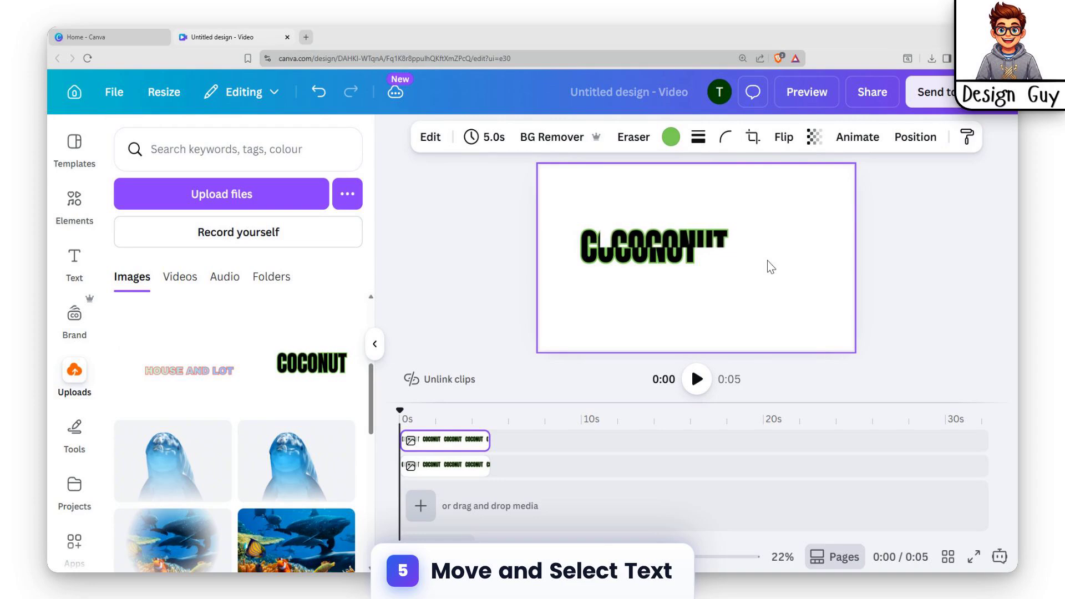
# Crop the original COCONUT image from above so only the lower half of the letters remains.
pyautogui.click(594, 247)
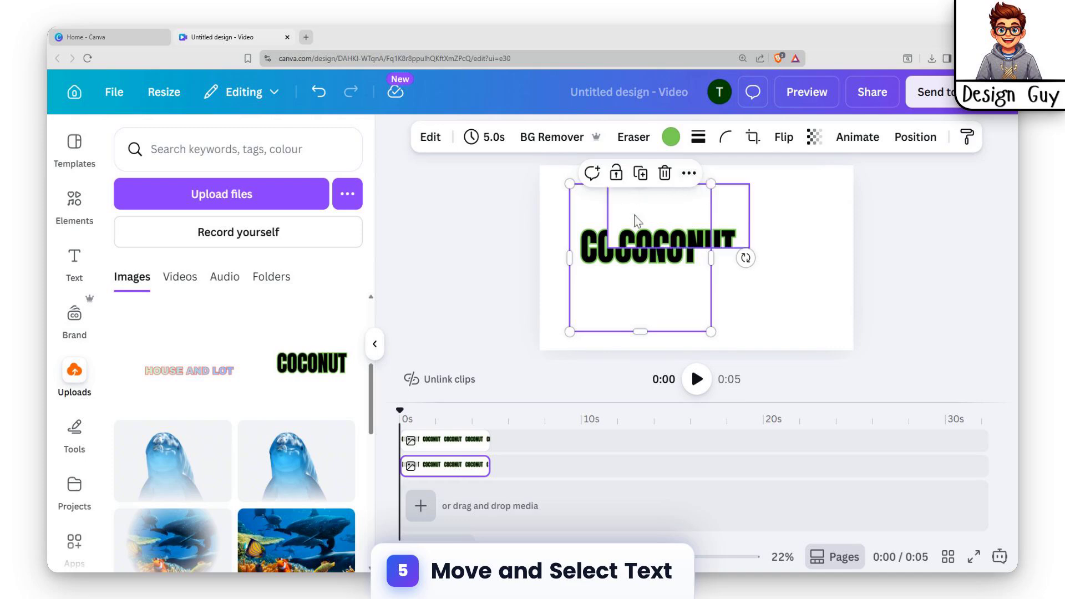
pyautogui.click(825, 217)
pyautogui.click(622, 268)
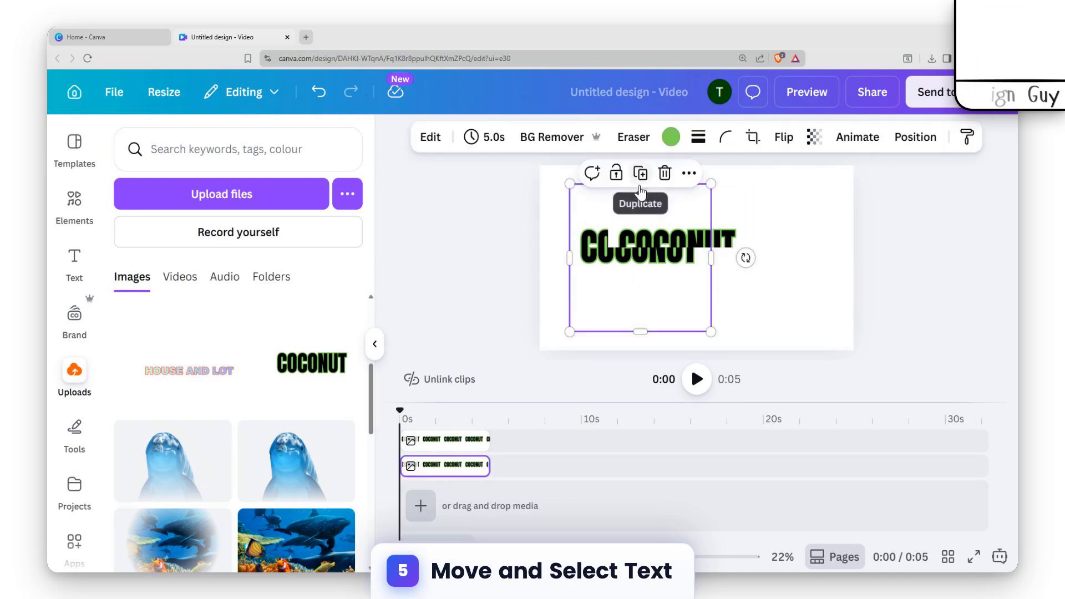
pyautogui.moveTo(636, 190); pyautogui.dragTo(628, 250)
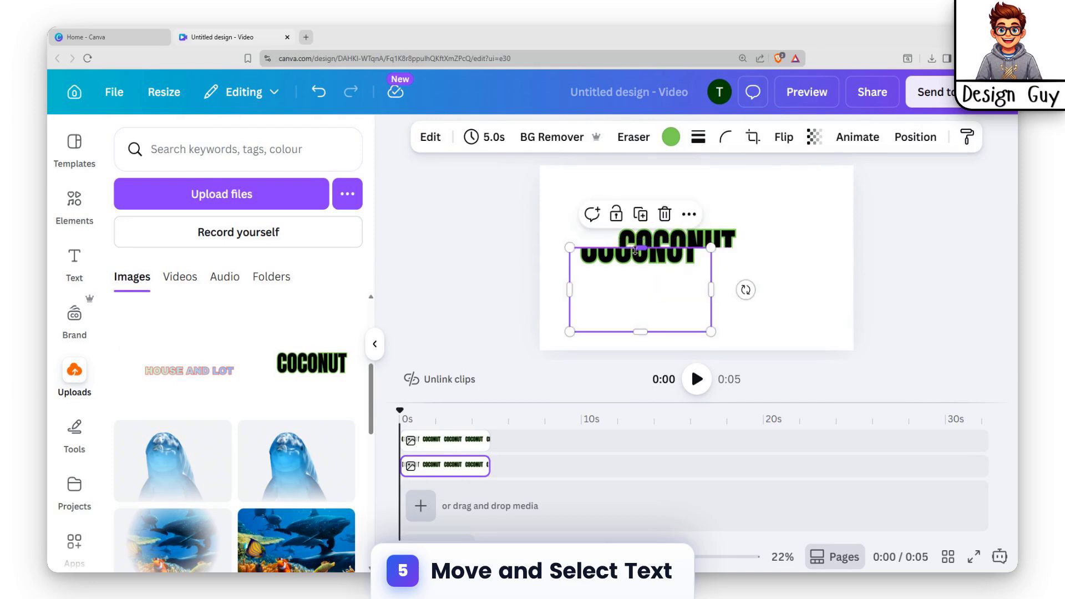
pyautogui.click(810, 259)
pyautogui.click(709, 275)
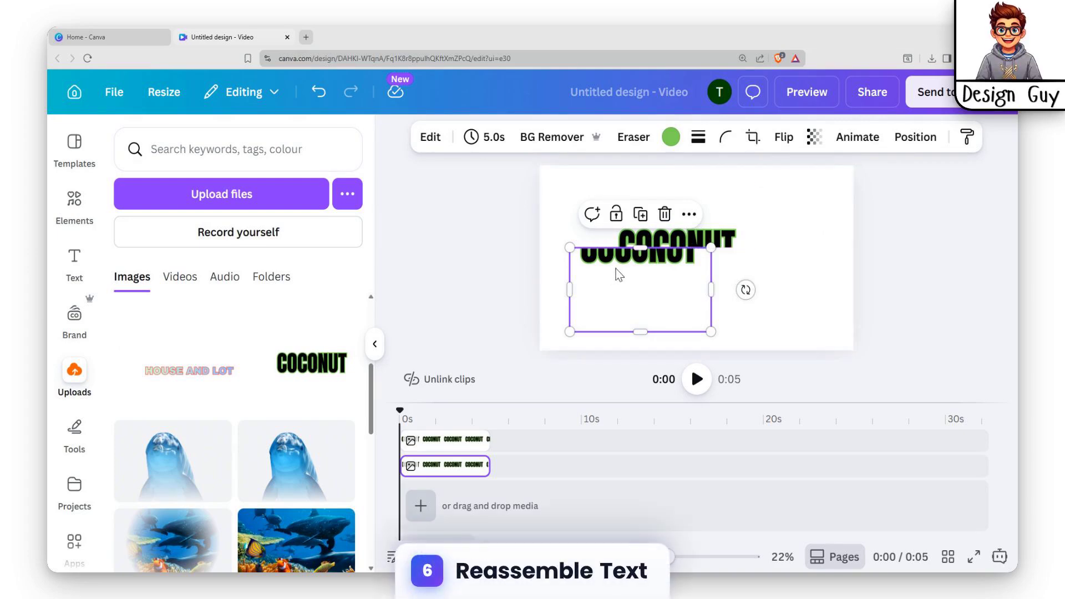
# Nudge the lower half of COCONUT right and slightly up until it joins the upper half into one word.
pyautogui.press('Right')
pyautogui.press('Right')
pyautogui.press('Right')
pyautogui.press('Right')
pyautogui.press('Right')
pyautogui.press('Right')
pyautogui.press('Right')
pyautogui.press('Right')
pyautogui.press('Right')
pyautogui.press('Right')
pyautogui.press('Right')
pyautogui.press('Right')
pyautogui.press('Right')
pyautogui.press('Right')
pyautogui.press('Right')
pyautogui.press('Right')
pyautogui.press('Right')
pyautogui.press('Right')
pyautogui.press('Right')
pyautogui.press('Right')
pyautogui.press('Right')
pyautogui.press('Right')
pyautogui.press('Right')
pyautogui.press('Right')
pyautogui.press('Right')
pyautogui.press('Right')
pyautogui.press('Right')
pyautogui.press('Right')
pyautogui.press('Right')
pyautogui.press('Right')
pyautogui.press('Right')
pyautogui.press('Right')
pyautogui.press('Right')
pyautogui.press('Right')
pyautogui.press('Right')
pyautogui.press('Right')
pyautogui.press('Right')
pyautogui.press('Right')
pyautogui.press('Right')
pyautogui.press('Right')
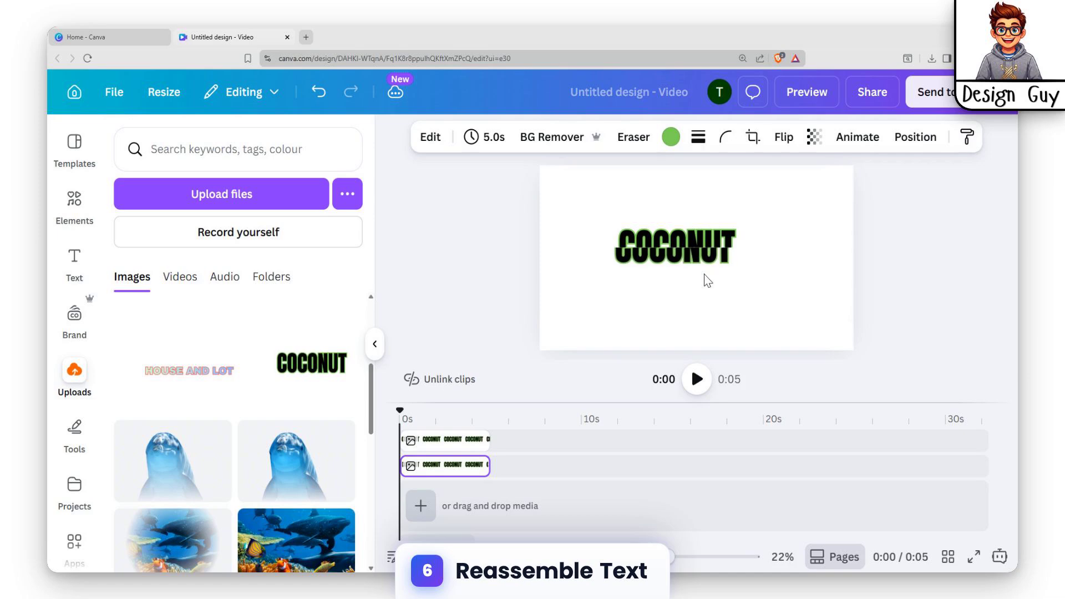
pyautogui.press('Right')
pyautogui.press('Right')
pyautogui.press('Right')
pyautogui.press('Right')
pyautogui.press('Right')
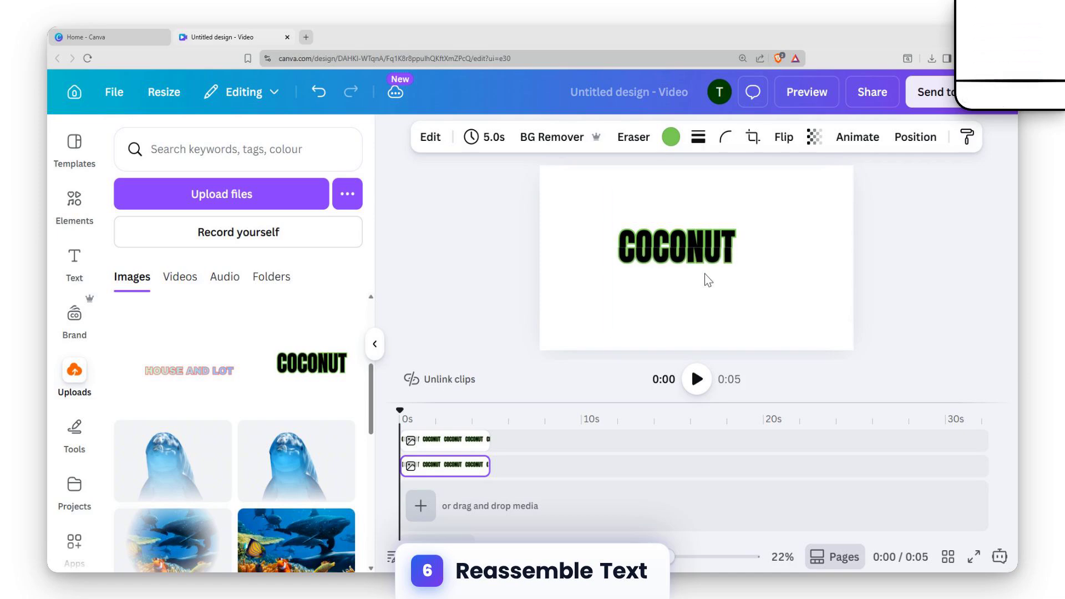
pyautogui.press('Up')
pyautogui.press('Up')
pyautogui.press('Up')
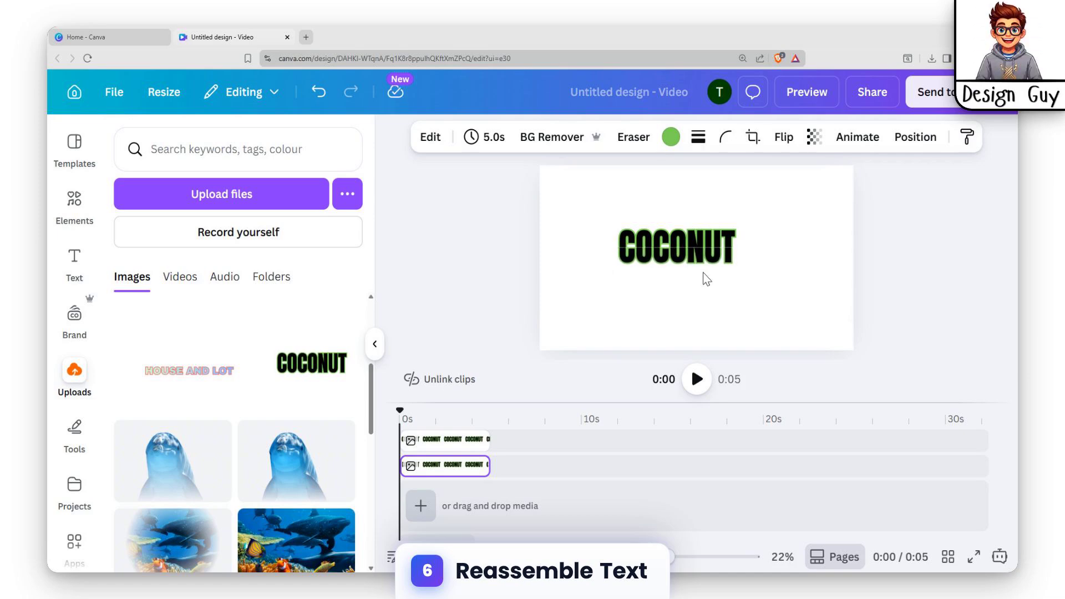
pyautogui.click(566, 216)
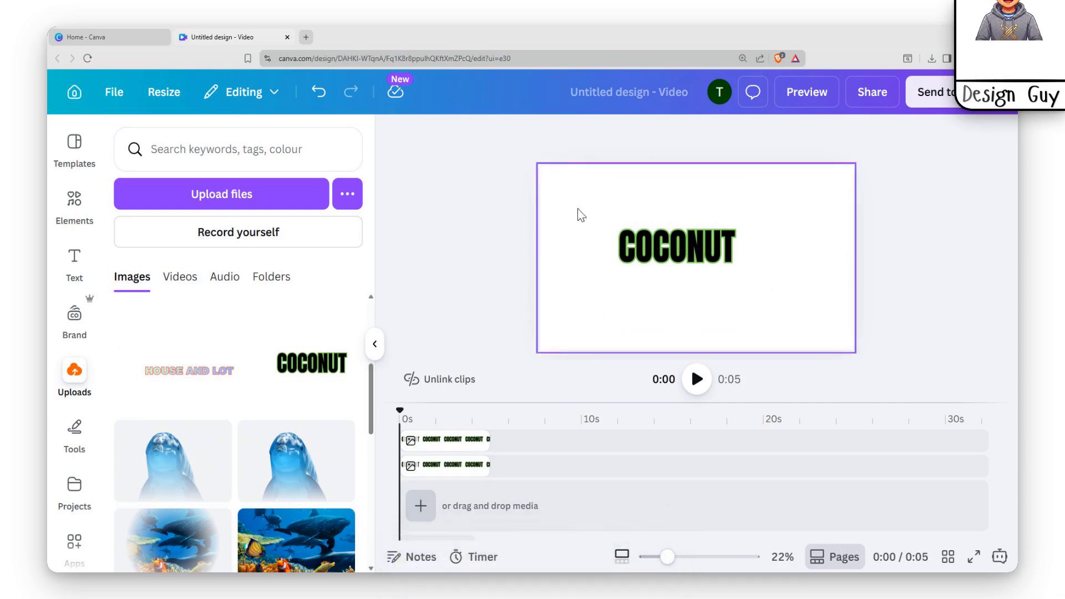
# Select both halves of COCONUT together and shift the assembled word slightly to the right.
pyautogui.moveTo(571, 182); pyautogui.dragTo(757, 318)
pyautogui.moveTo(685, 238); pyautogui.dragTo(694, 226)
pyautogui.click(736, 321)
# Add a blank page and place duplicates of both COCONUT halves directly after the originals on the timeline.
pyautogui.click(421, 505)
pyautogui.click(427, 466)
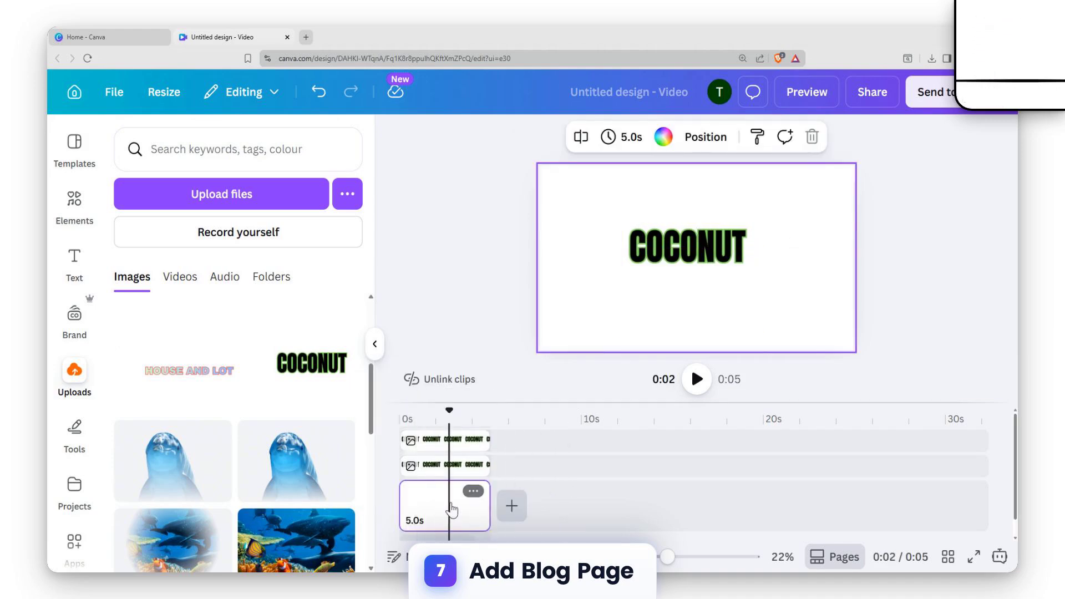
pyautogui.click(461, 442)
pyautogui.keyDown('shift'); pyautogui.click(469, 464); pyautogui.keyUp('shift')
pyautogui.hotkey('ctrl', 'd')
pyautogui.moveTo(450, 444); pyautogui.dragTo(541, 495)
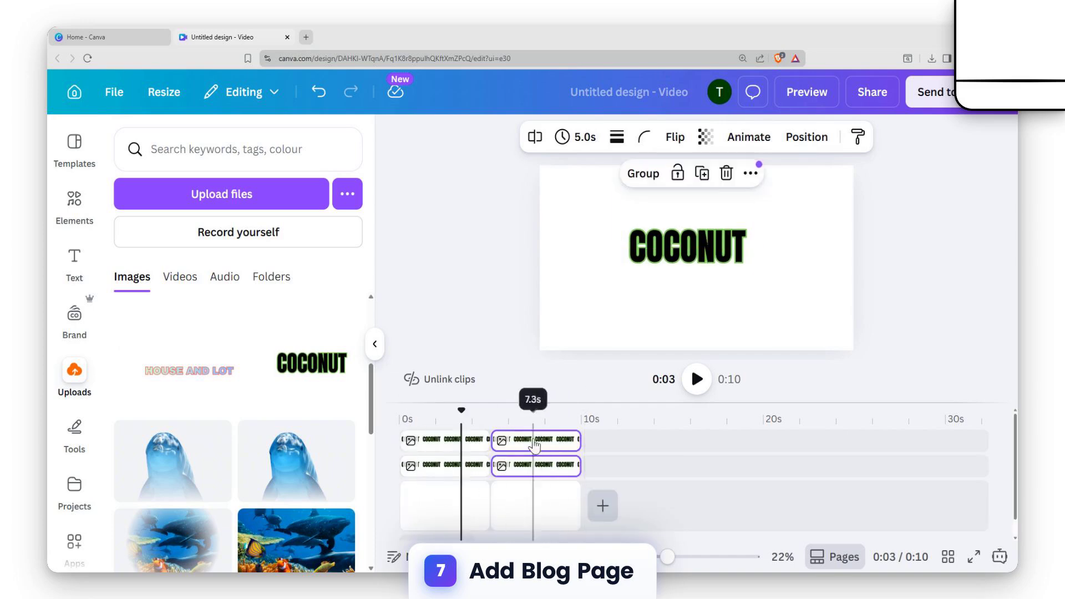
# On the second page, slide the upper half of COCONUT to the right to offset it from the lower half.
pyautogui.click(536, 507)
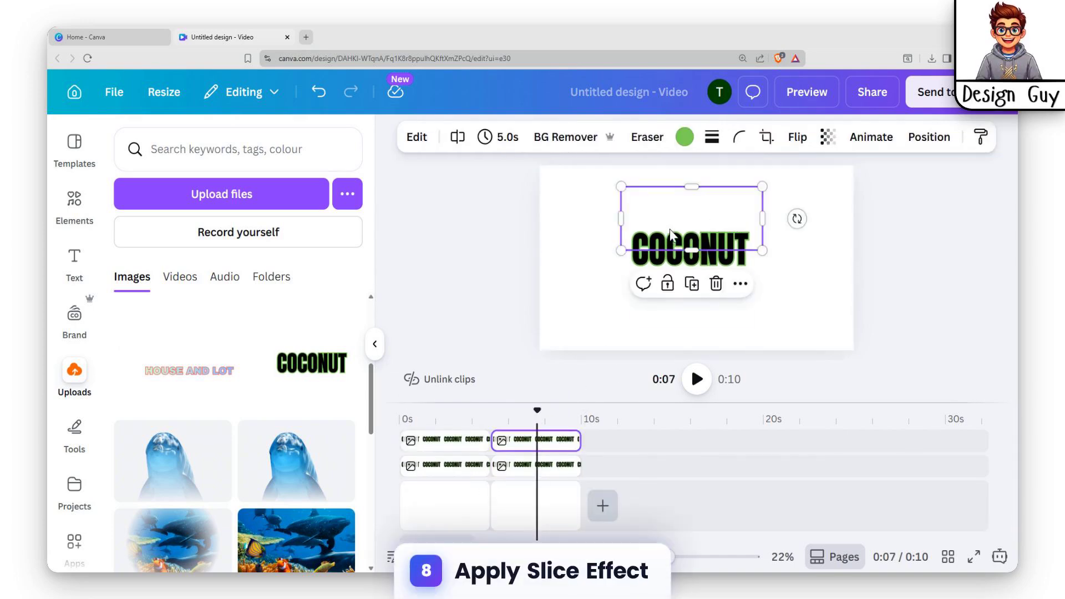
pyautogui.moveTo(677, 229); pyautogui.dragTo(699, 225)
pyautogui.click(690, 289)
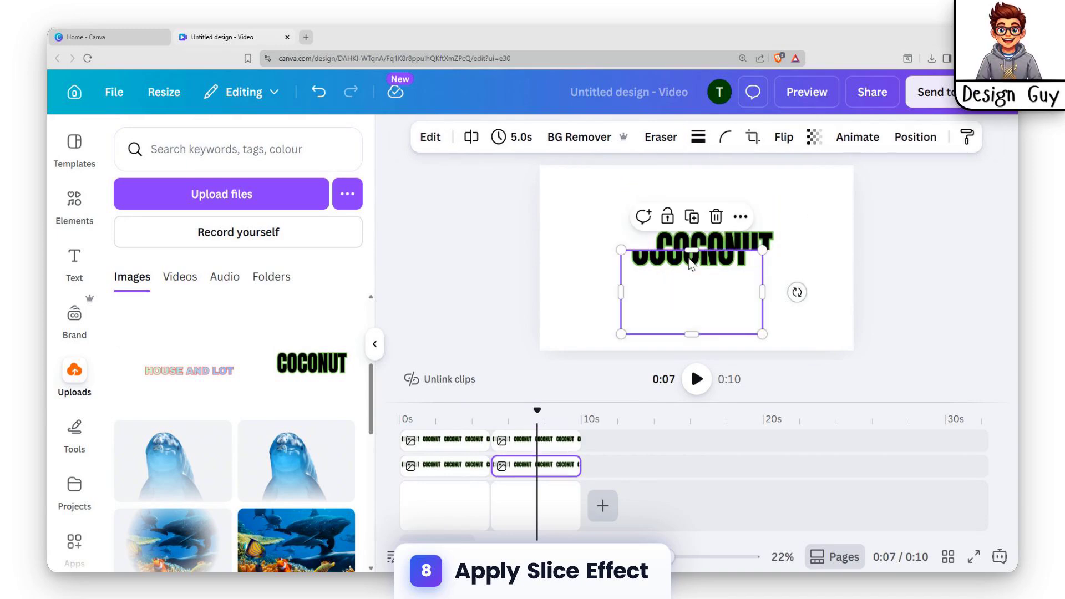
# Apply a Match & Move transition between the first and second pages with a duration of 2.5 seconds.
pyautogui.click(491, 517)
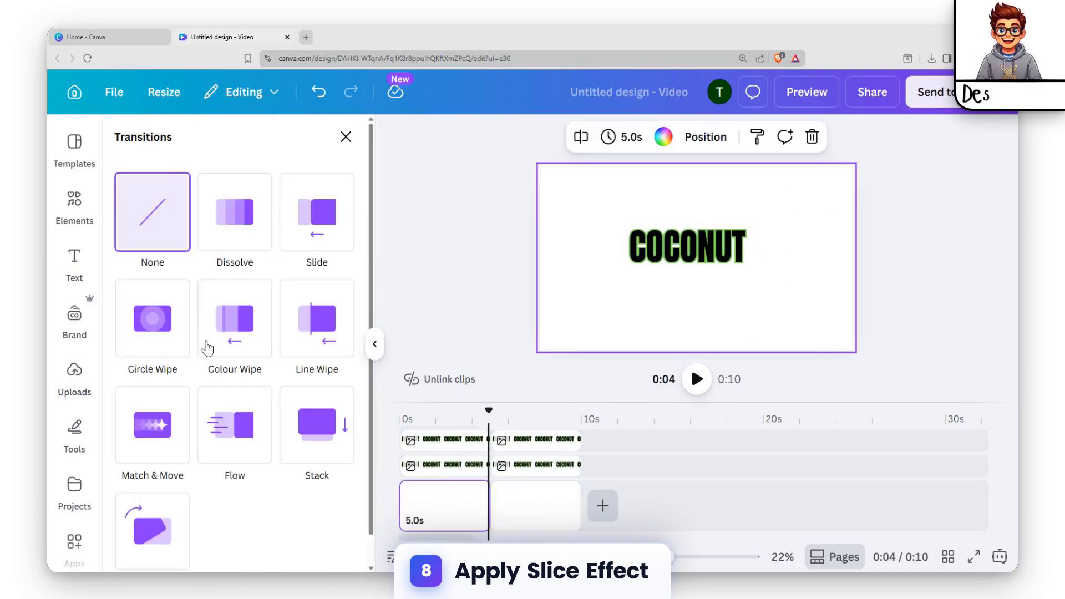
pyautogui.click(164, 441)
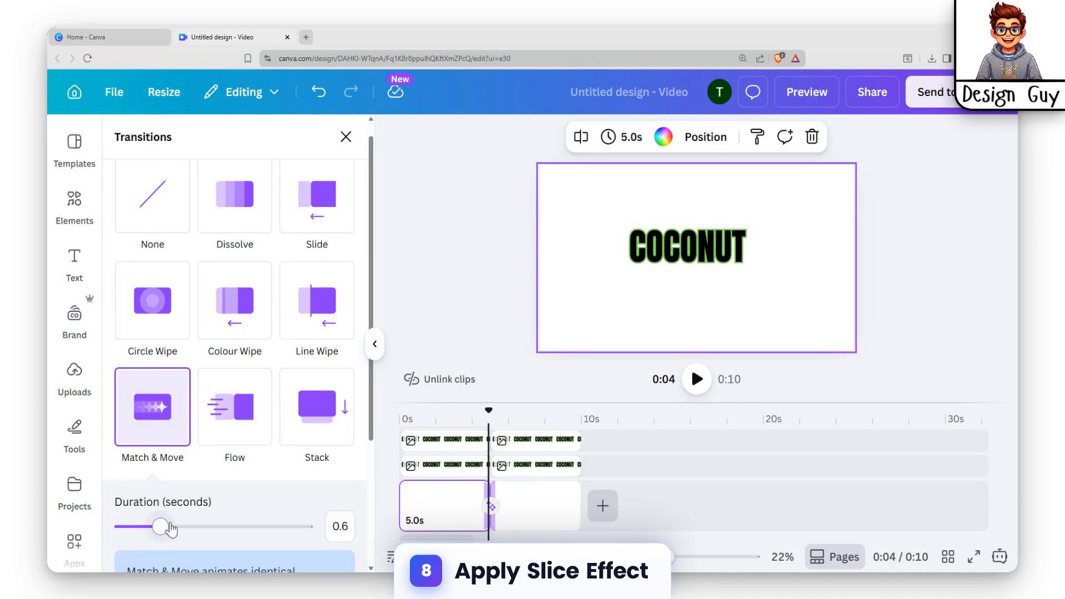
pyautogui.moveTo(158, 529); pyautogui.dragTo(305, 528)
pyautogui.scroll(-3, 254, 509)
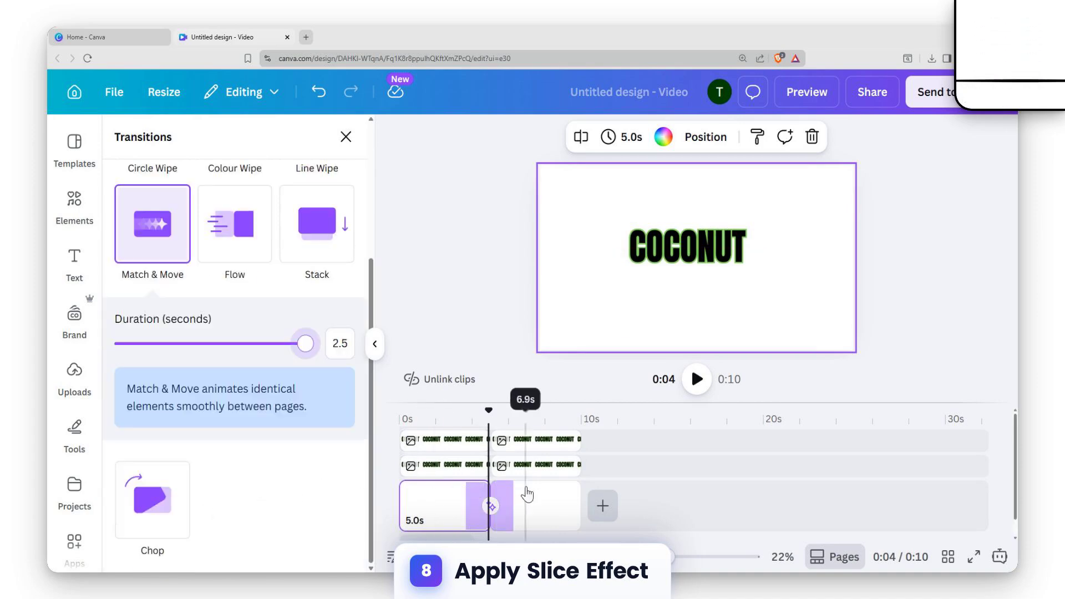
# Play the timeline from about 3 seconds to preview the slice transition between the two pages.
pyautogui.click(459, 419)
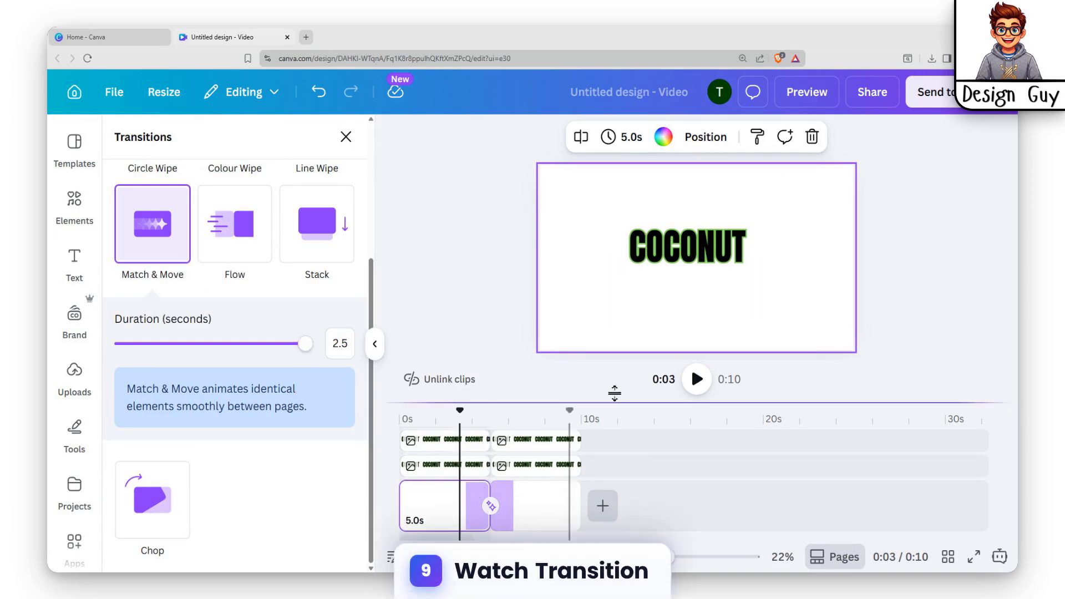
pyautogui.click(696, 380)
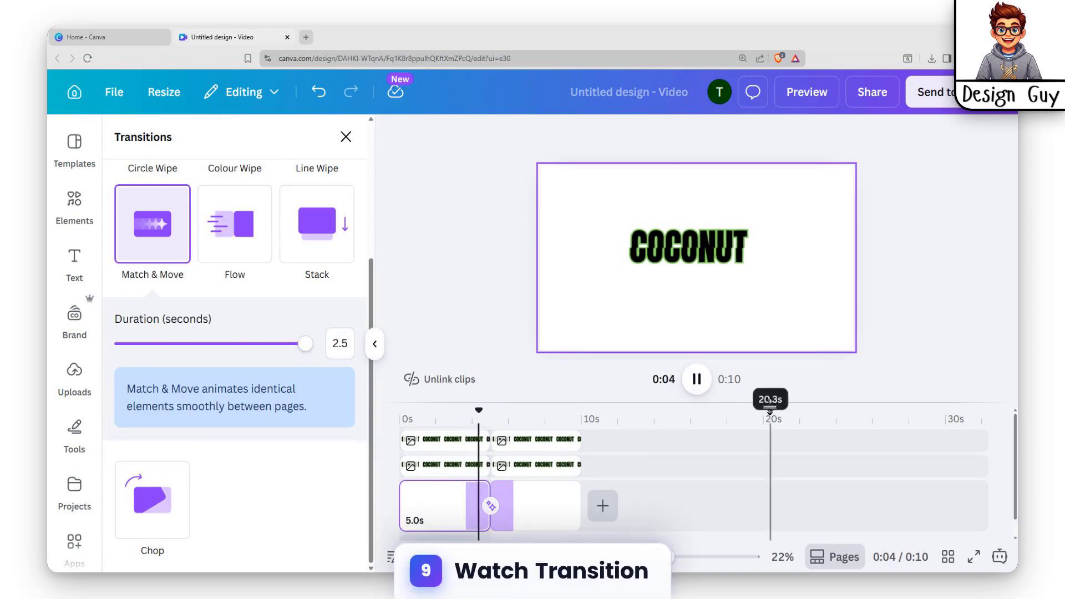
pyautogui.click(696, 379)
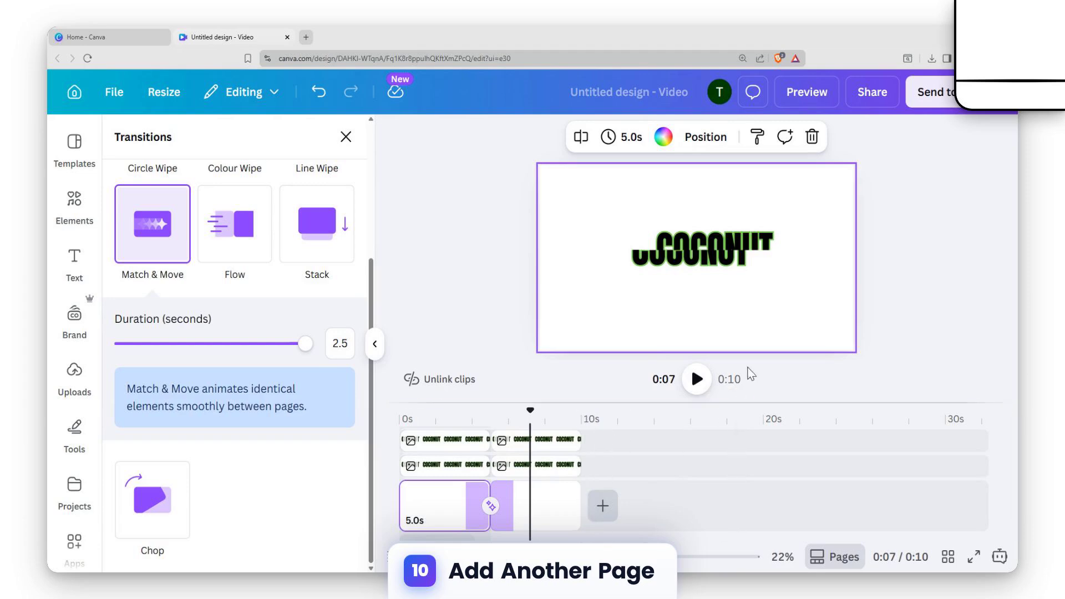
# Add a third blank page and place duplicates of the second page's two offset COCONUT halves on it.
pyautogui.click(602, 505)
pyautogui.click(616, 467)
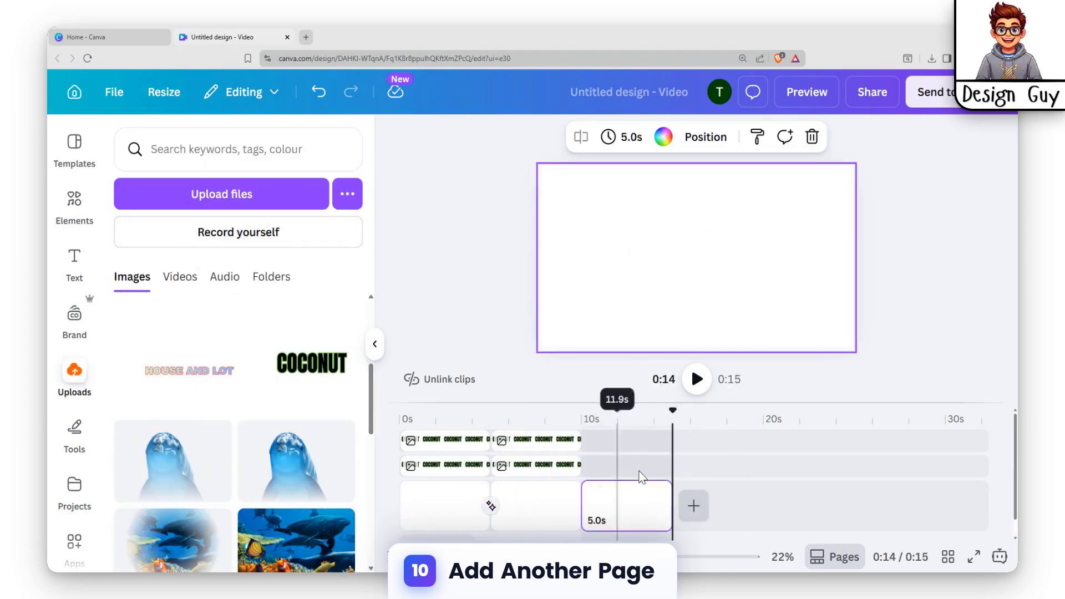
pyautogui.click(557, 447)
pyautogui.keyDown('shift'); pyautogui.click(552, 465); pyautogui.keyUp('shift')
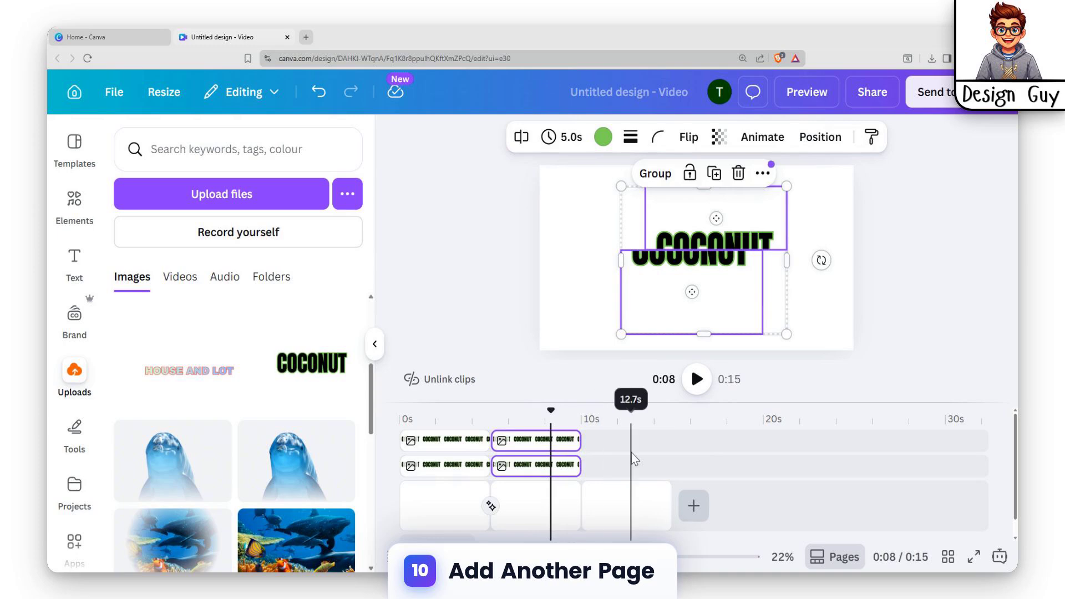
pyautogui.hotkey('ctrl', 'd')
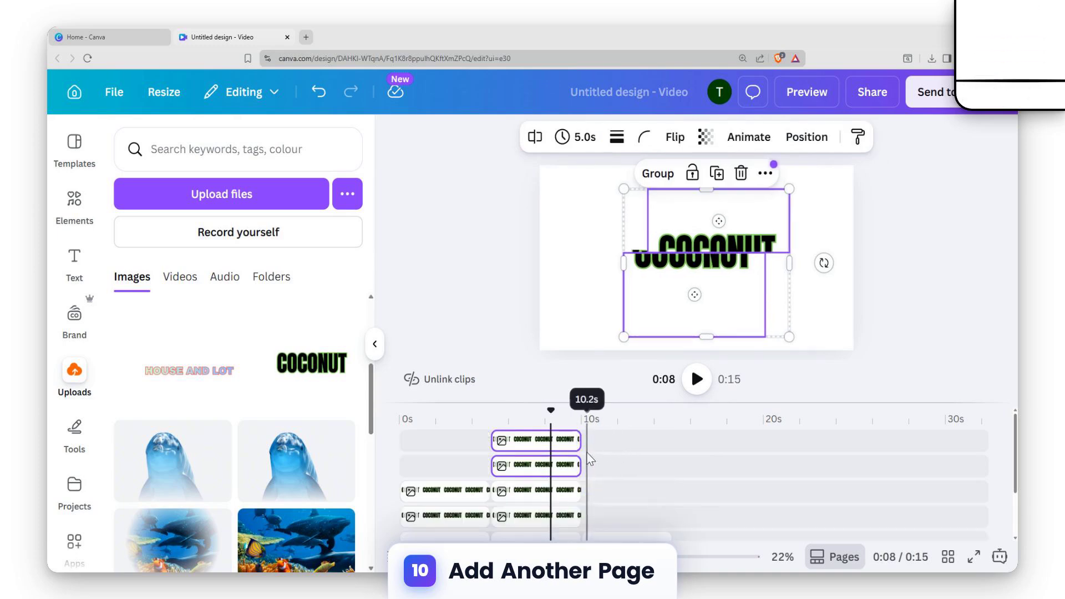
pyautogui.moveTo(548, 456); pyautogui.dragTo(646, 499)
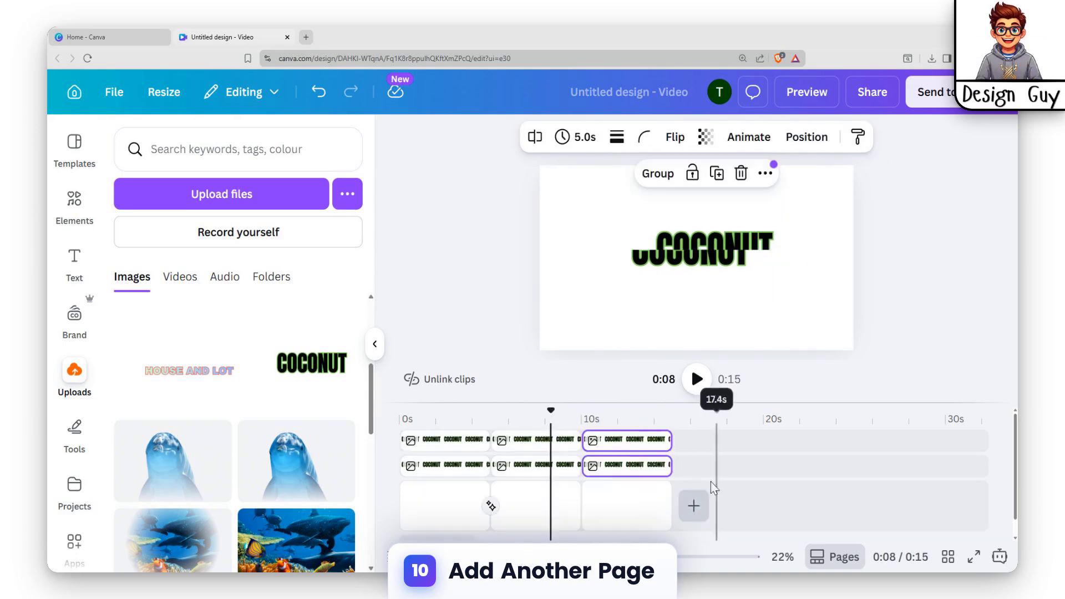
# On the third page, move the upper half of COCONUT back left to line up with the lower half.
pyautogui.click(704, 244)
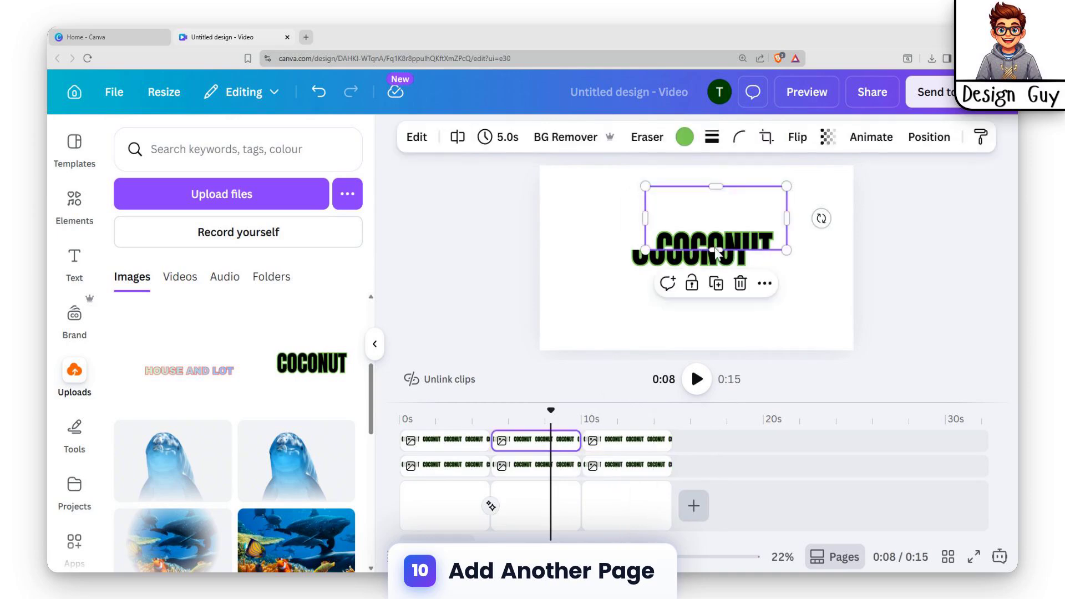
pyautogui.click(628, 441)
pyautogui.click(638, 466)
pyautogui.click(760, 240)
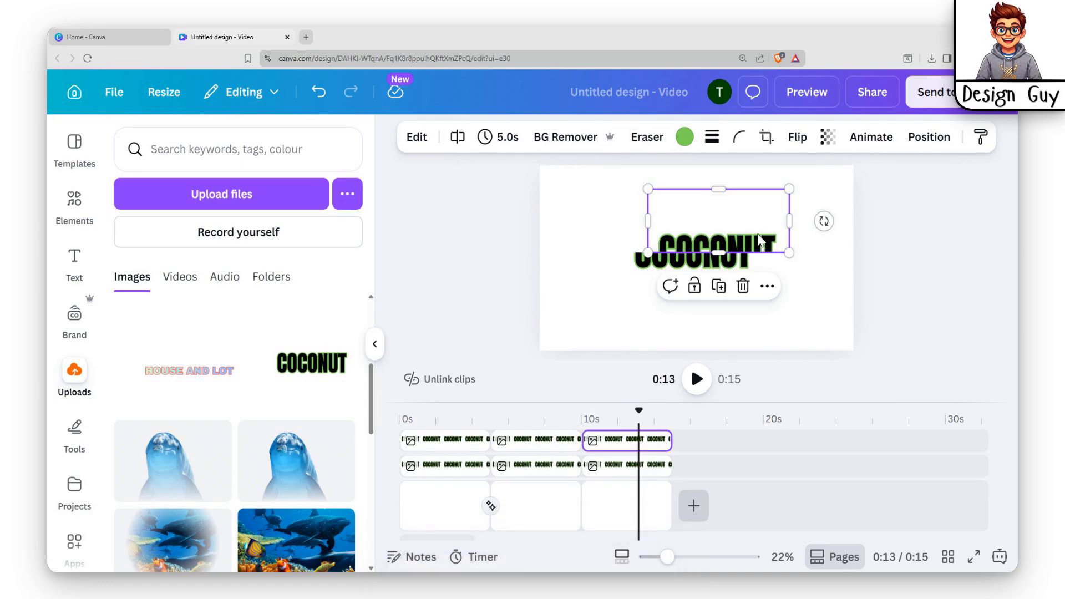
pyautogui.moveTo(758, 242); pyautogui.dragTo(733, 235)
pyautogui.click(791, 258)
pyautogui.click(735, 237)
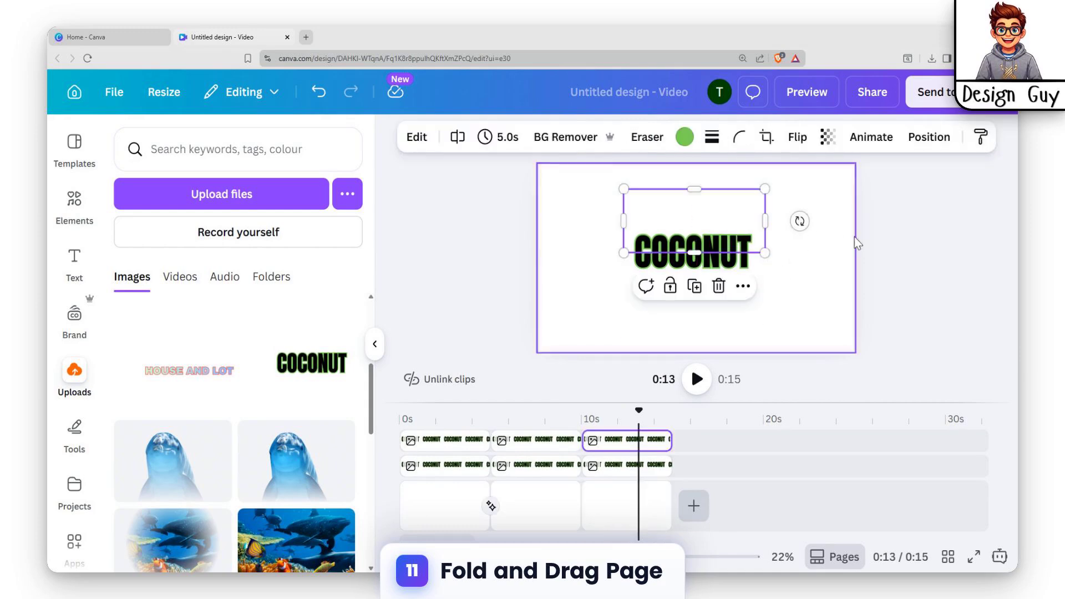
pyautogui.click(845, 285)
pyautogui.click(737, 238)
pyautogui.click(836, 261)
pyautogui.click(731, 244)
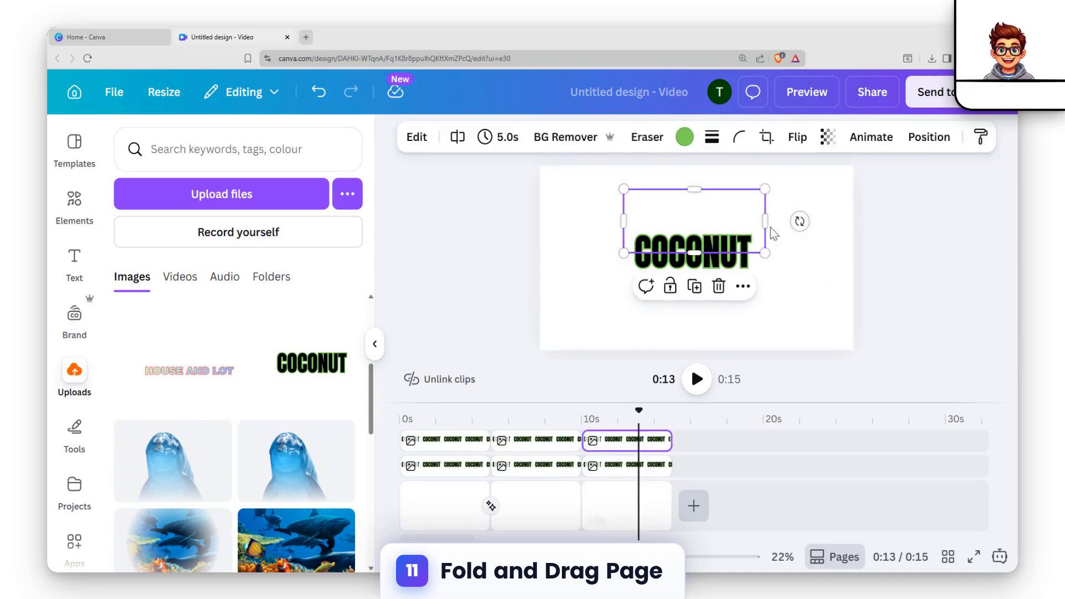
pyautogui.click(824, 307)
pyautogui.click(737, 244)
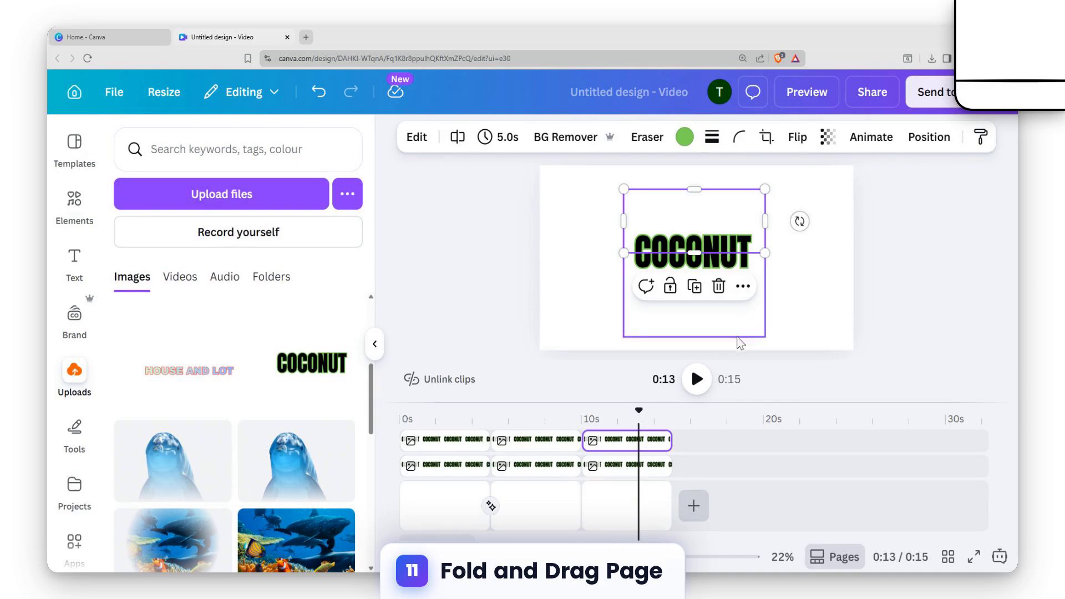
pyautogui.click(757, 323)
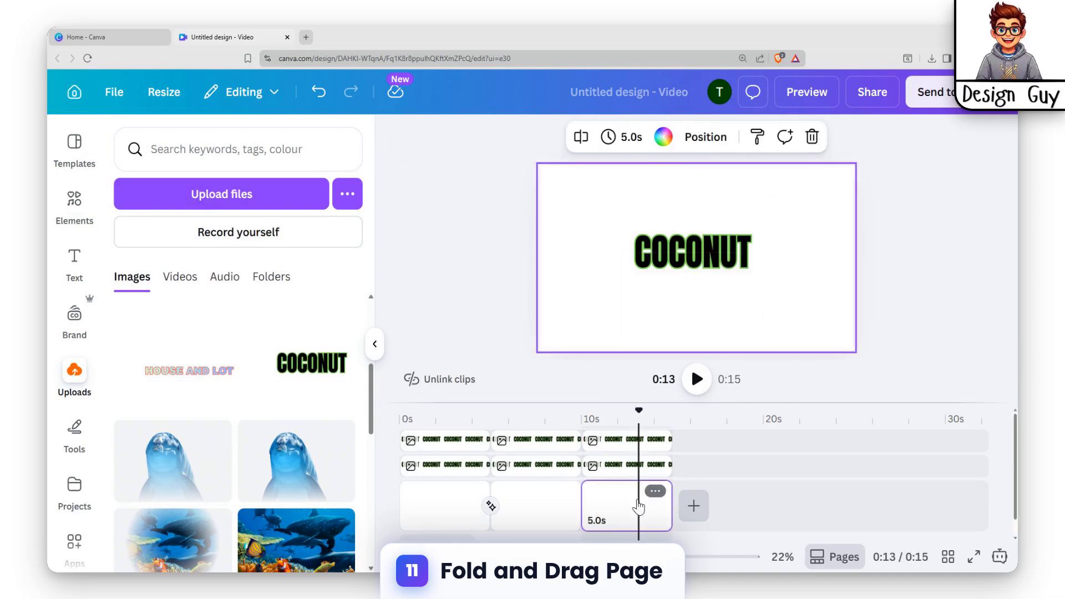
# Add a fourth blank page and place duplicates of the third page's two aligned COCONUT halves on it.
pyautogui.click(625, 447)
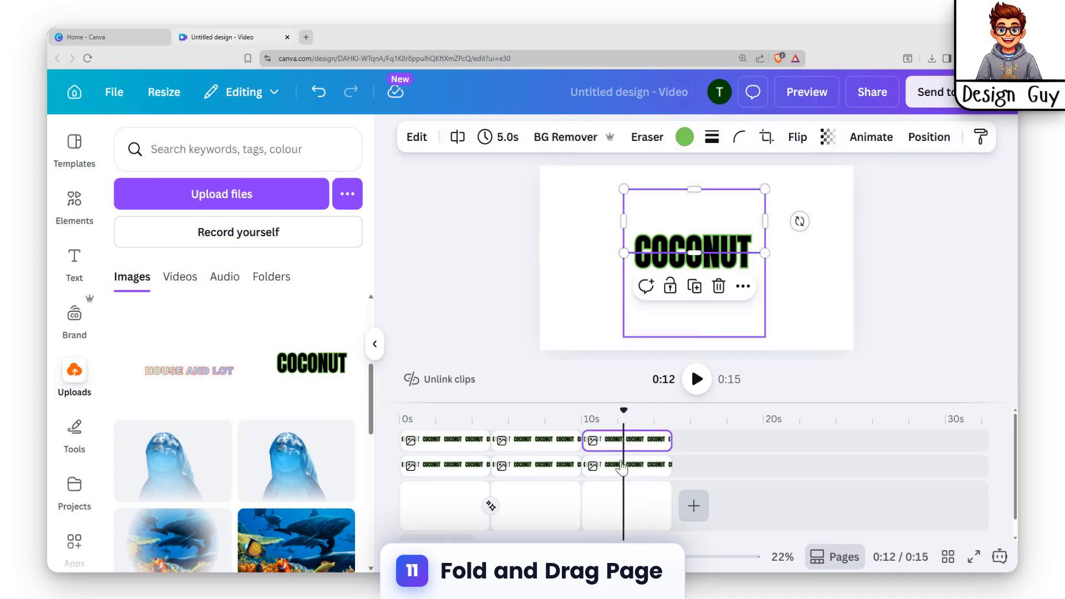
pyautogui.keyDown('shift'); pyautogui.click(621, 466); pyautogui.keyUp('shift')
pyautogui.keyDown('shift'); pyautogui.click(622, 502); pyautogui.keyUp('shift')
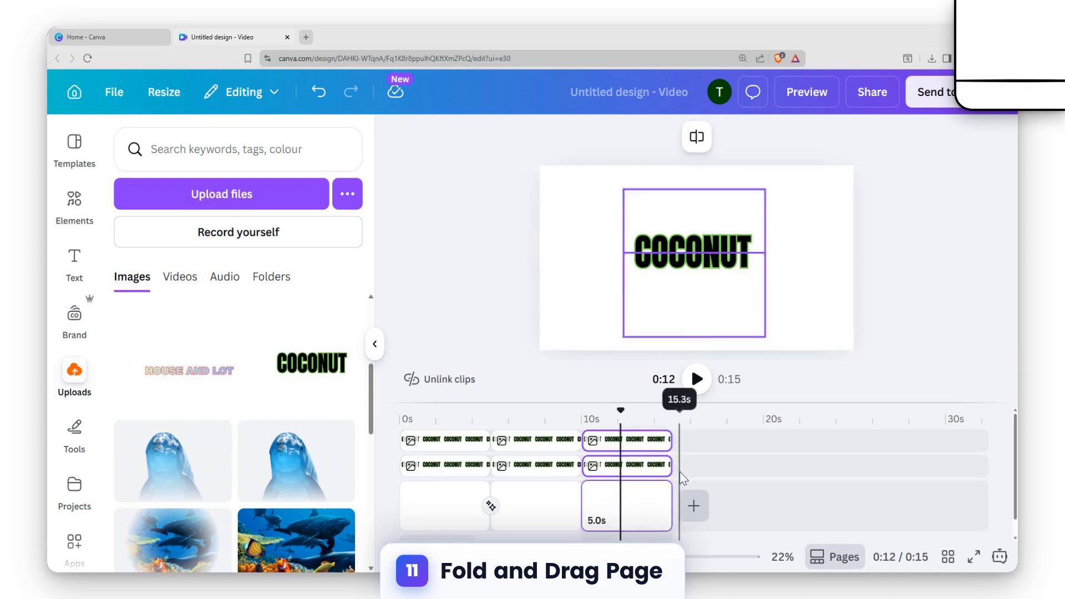
pyautogui.click(651, 442)
pyautogui.keyDown('shift'); pyautogui.click(637, 467); pyautogui.keyUp('shift')
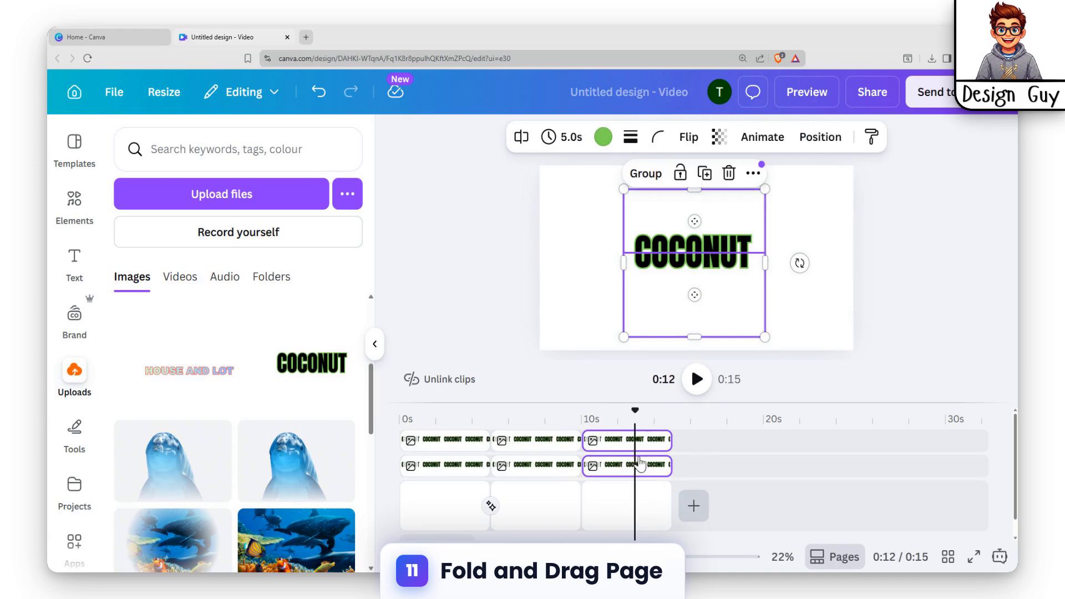
pyautogui.moveTo(640, 444); pyautogui.dragTo(721, 513)
pyautogui.hotkey('ctrl', 'd')
pyautogui.click(709, 506)
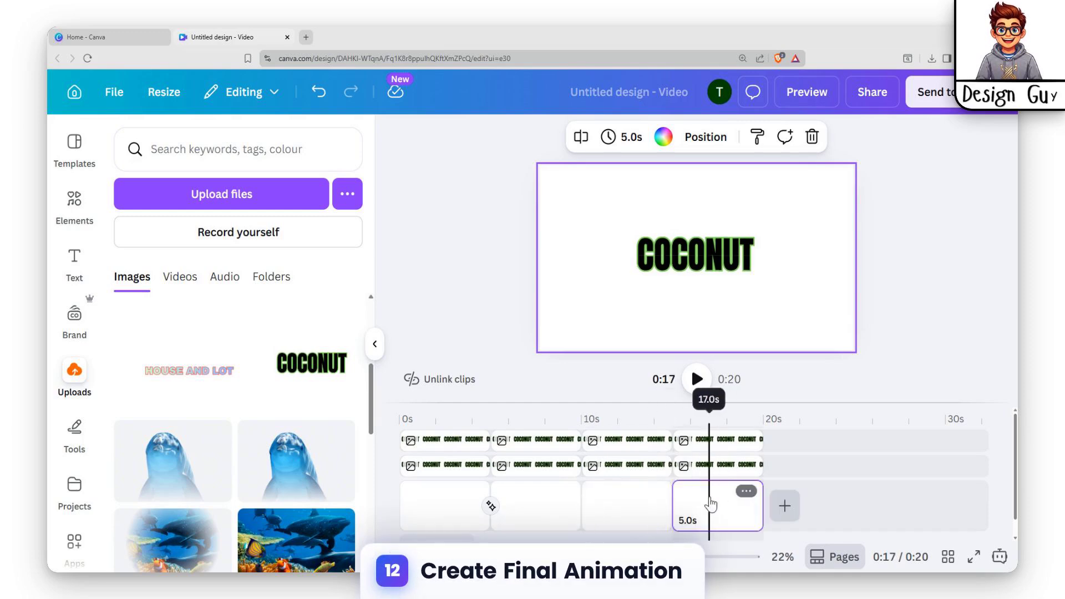
# On the fourth page, move the lower half of COCONUT down and the upper half up, leaving a wide gap between them.
pyautogui.click(706, 445)
pyautogui.click(721, 460)
pyautogui.click(634, 464)
pyautogui.click(544, 465)
pyautogui.click(629, 470)
pyautogui.click(718, 466)
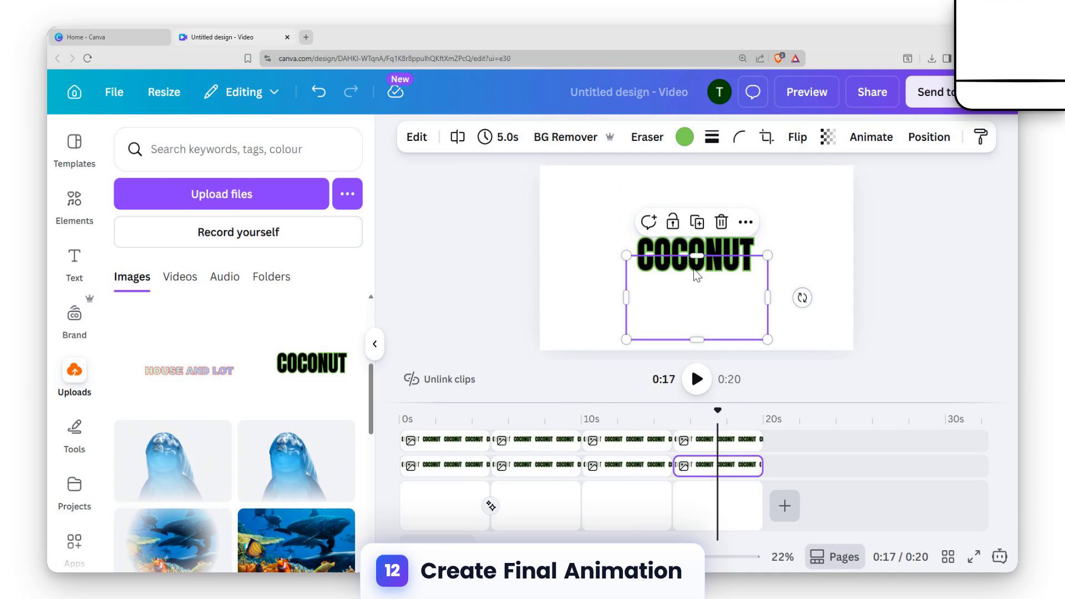
pyautogui.moveTo(696, 276); pyautogui.dragTo(694, 311)
pyautogui.click(697, 238)
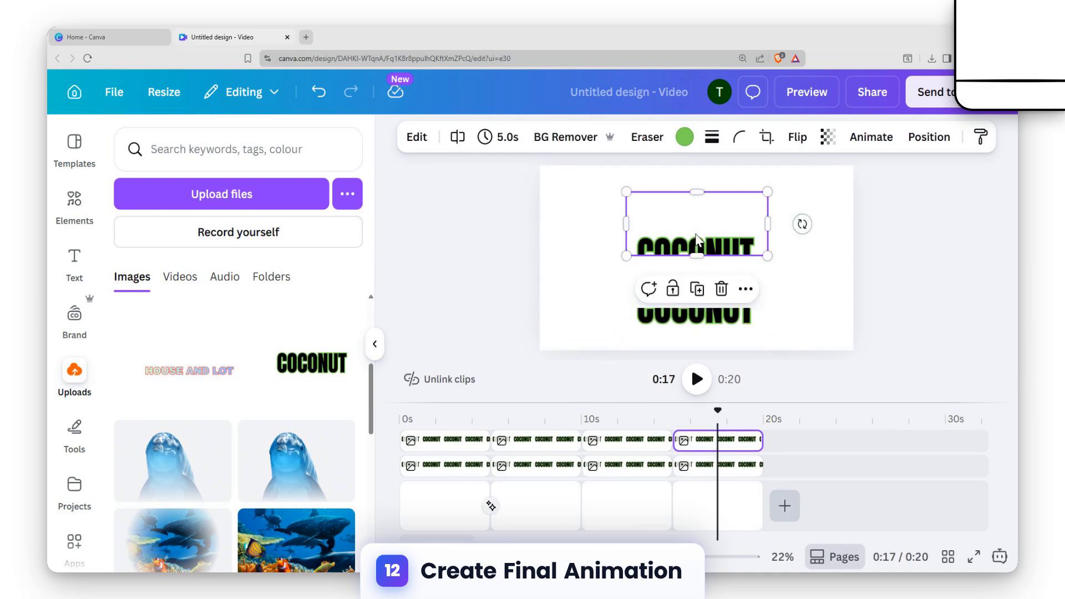
pyautogui.moveTo(697, 238); pyautogui.dragTo(694, 206)
pyautogui.click(859, 222)
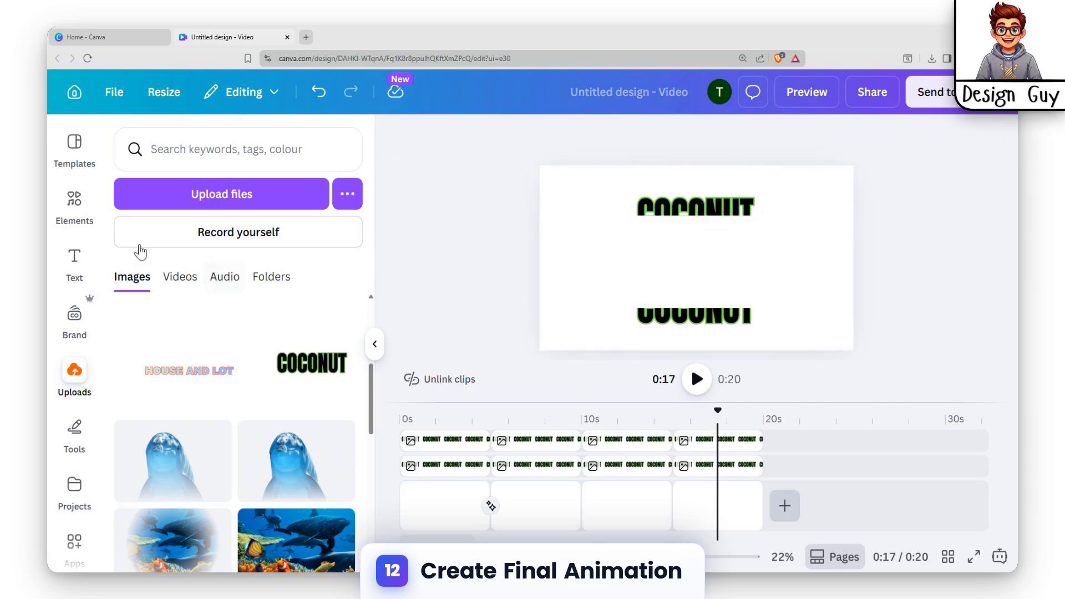
# Find RECTANGLE elements, add the yellow textured rectangle, and stretch it across the top of the fourth page to cover the upper COCONUT half.
pyautogui.click(74, 205)
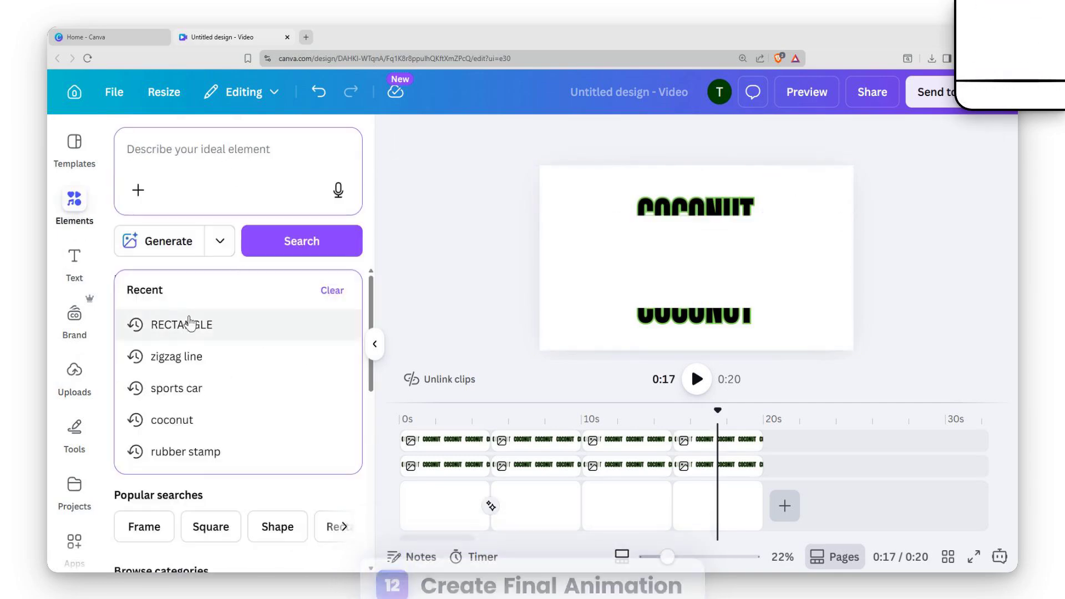
pyautogui.click(189, 323)
pyautogui.click(278, 458)
pyautogui.moveTo(650, 277); pyautogui.dragTo(689, 168)
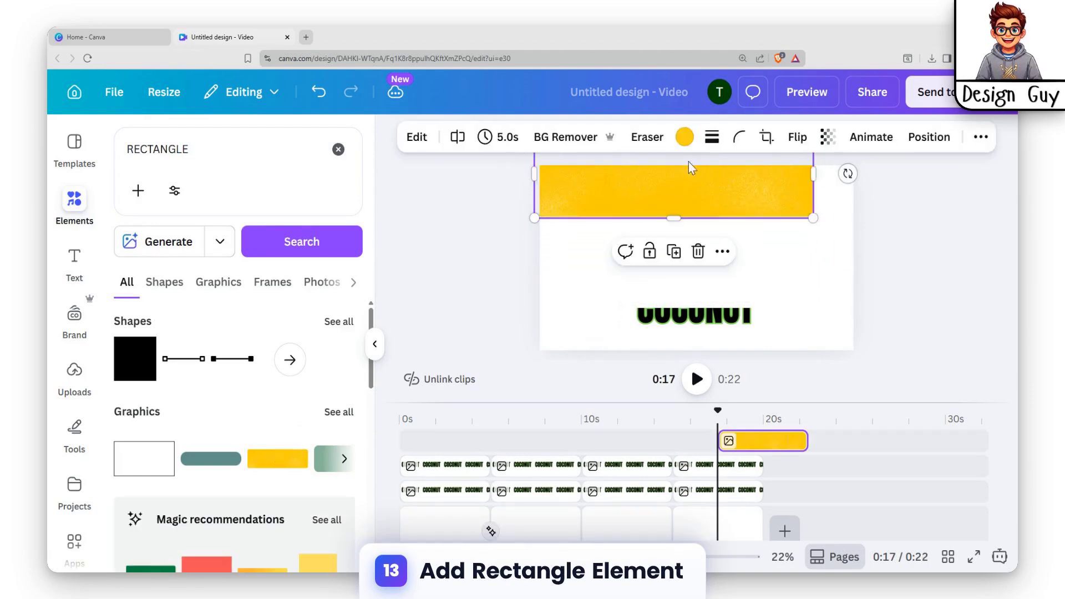
pyautogui.moveTo(813, 173); pyautogui.dragTo(854, 175)
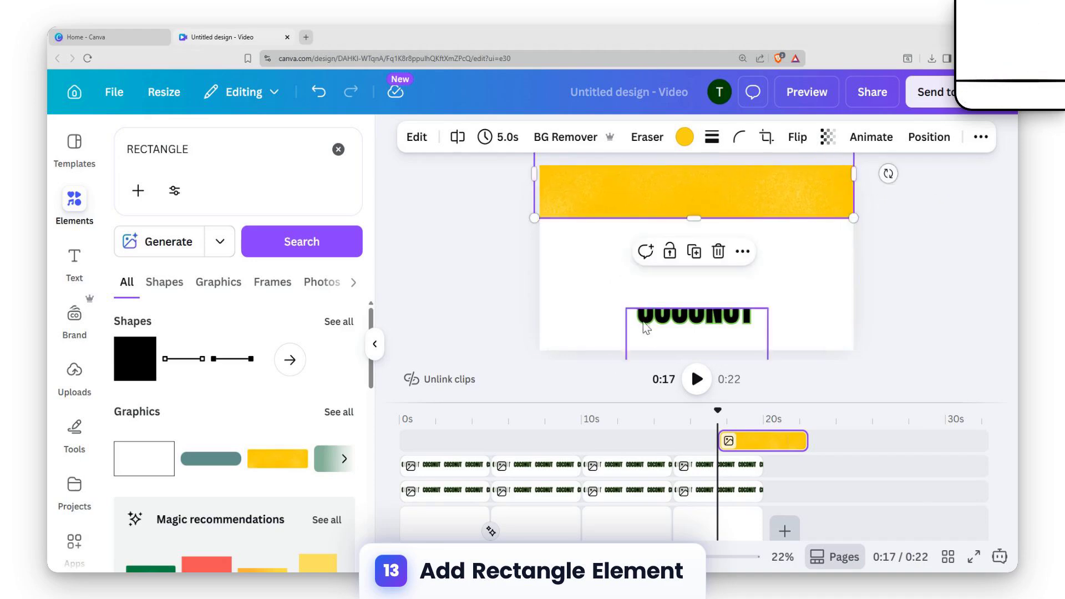
# Duplicate the yellow rectangle and place the copy across the bottom of the page, covering the lower COCONUT half.
pyautogui.hotkey('ctrl', 'd')
pyautogui.moveTo(660, 197); pyautogui.dragTo(683, 342)
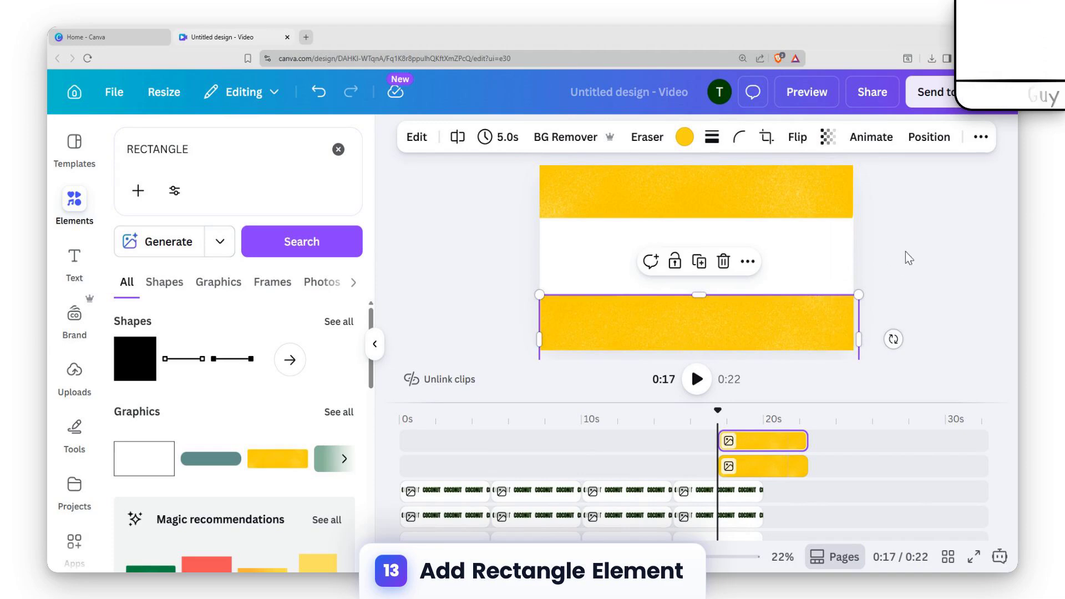
pyautogui.click(906, 255)
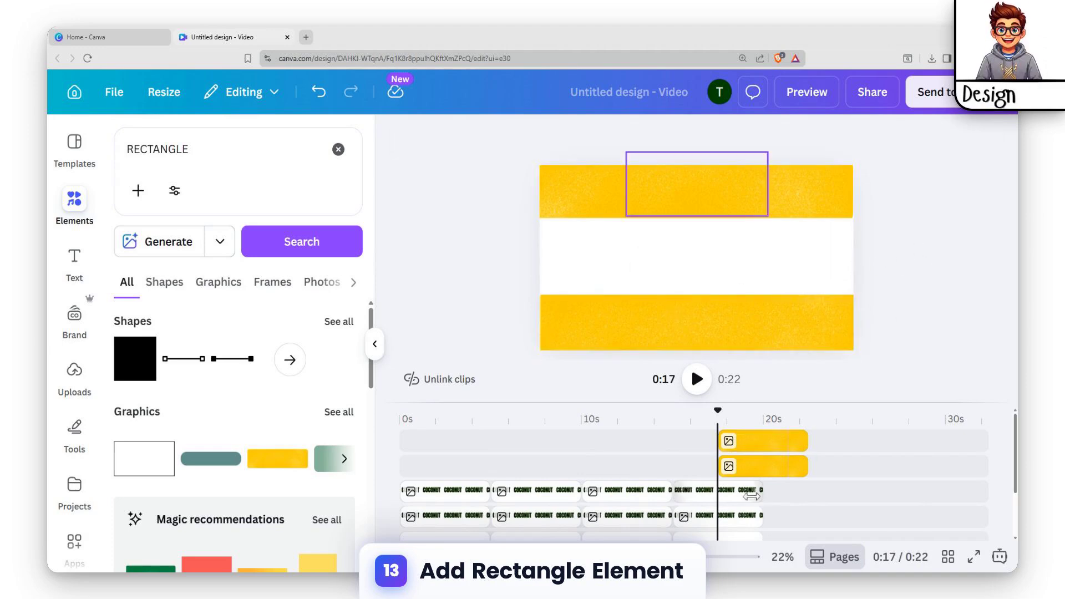
# Retime both yellow rectangles to last 4.0 seconds and end with the fourth page, and play the video from about 4 seconds.
pyautogui.click(759, 446)
pyautogui.keyDown('shift'); pyautogui.click(757, 468); pyautogui.keyUp('shift')
pyautogui.moveTo(757, 468); pyautogui.dragTo(760, 441)
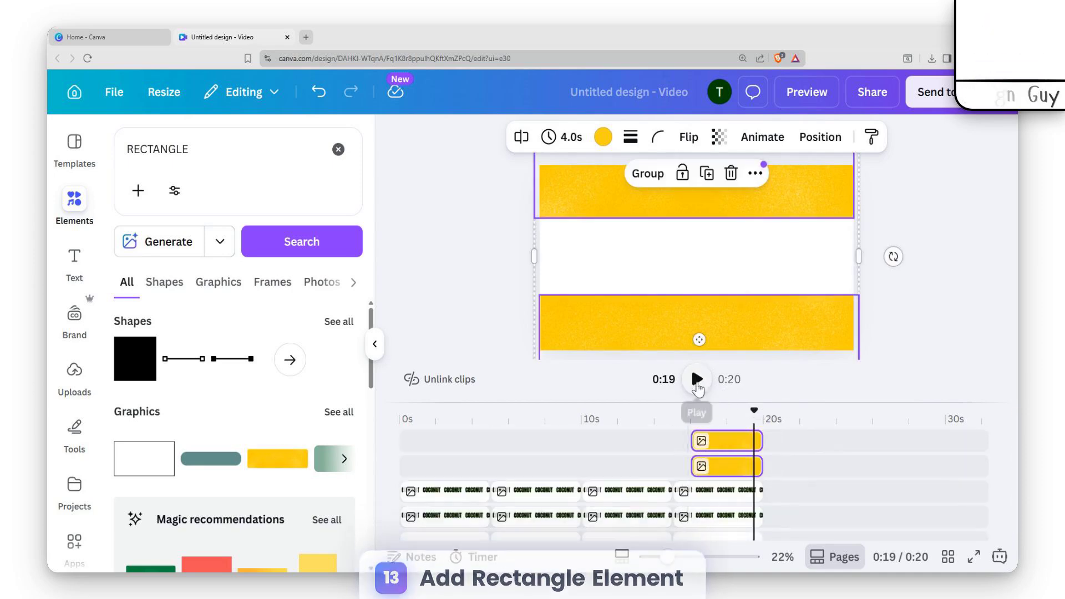
pyautogui.click(469, 420)
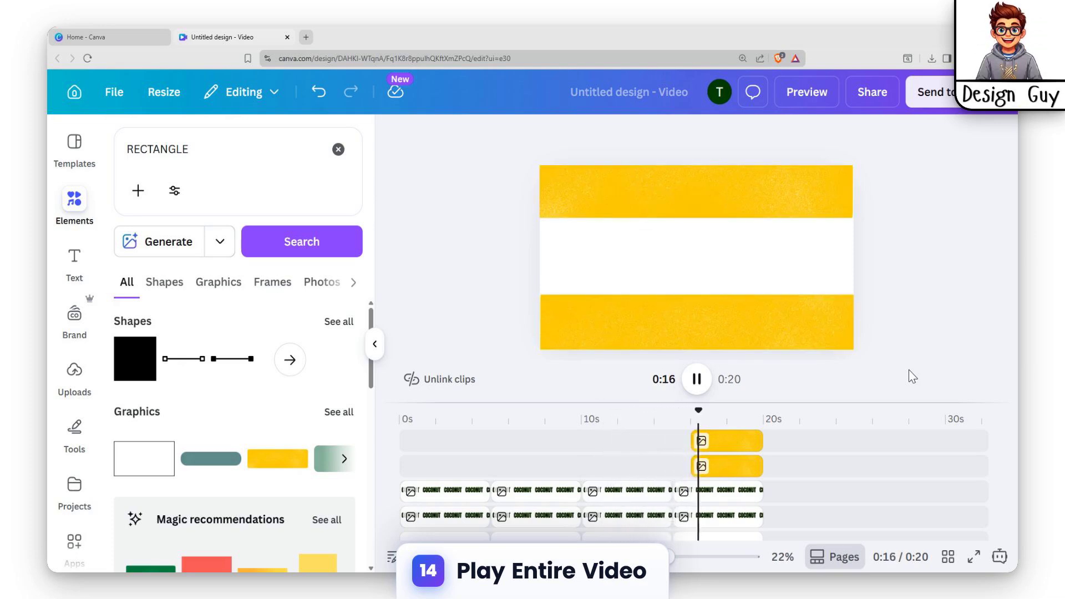
# Set a 2.5-second Match & Move transition between the second and third pages and apply it between all scenes.
pyautogui.scroll(-2, 721, 472)
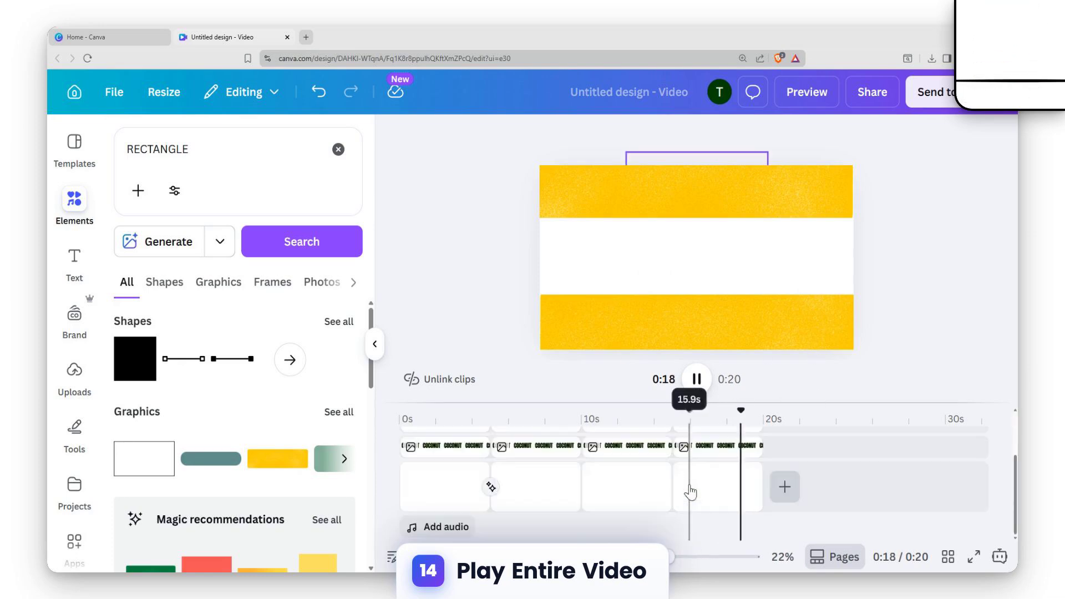
pyautogui.click(580, 498)
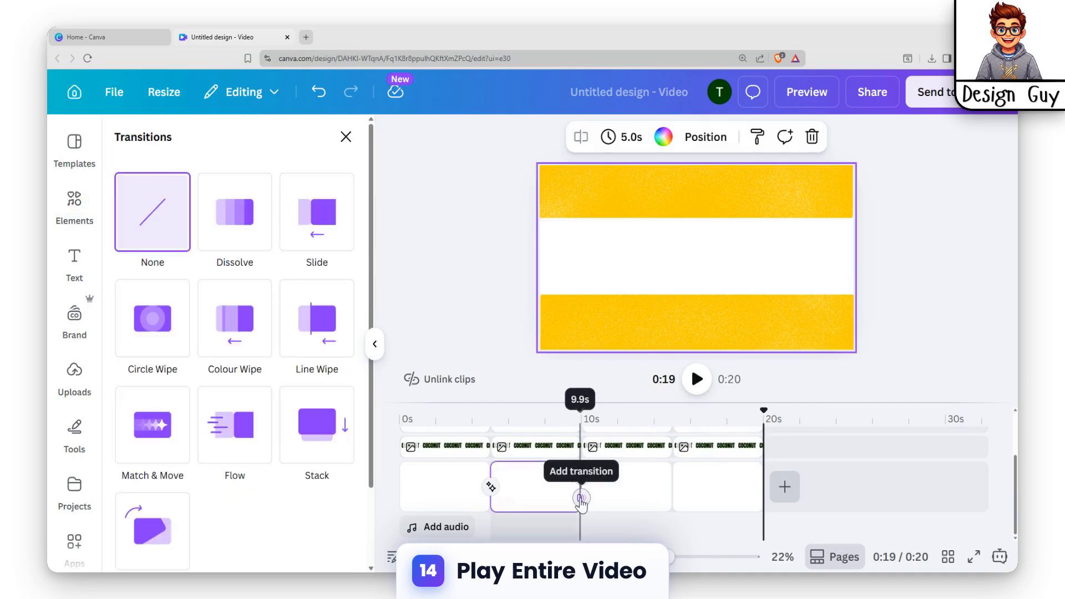
pyautogui.click(157, 388)
pyautogui.scroll(-3, 146, 392)
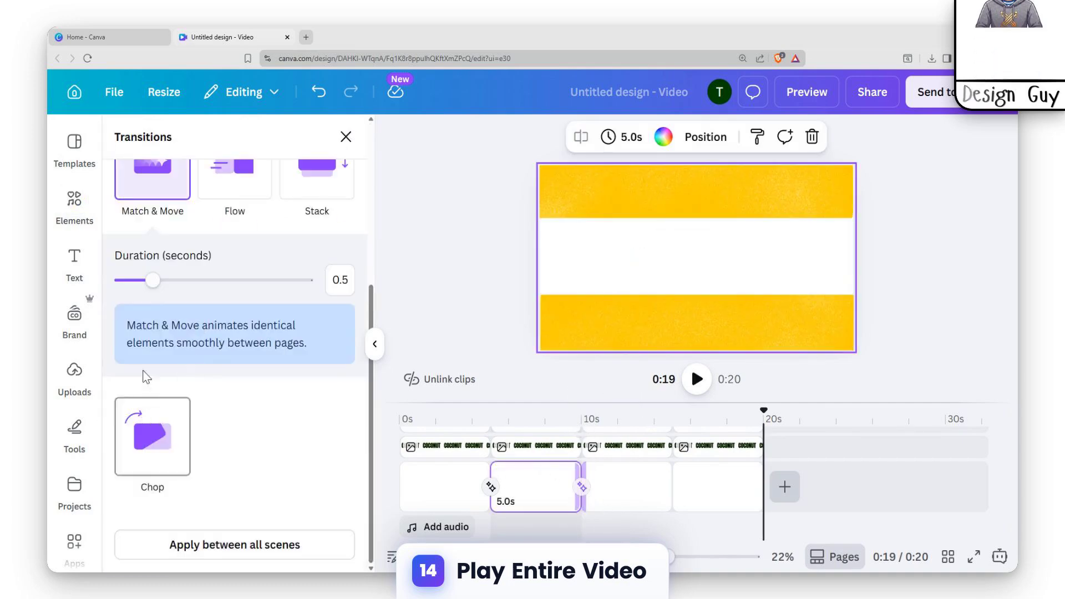
pyautogui.scroll(3, 147, 388)
pyautogui.moveTo(153, 403); pyautogui.dragTo(304, 404)
pyautogui.scroll(-3, 297, 436)
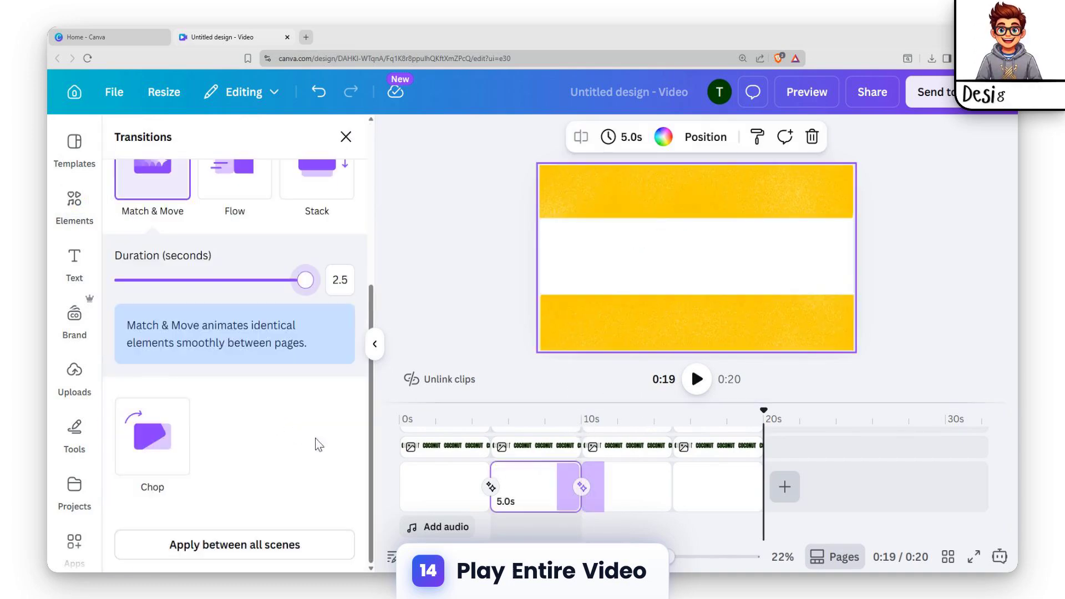
pyautogui.click(240, 553)
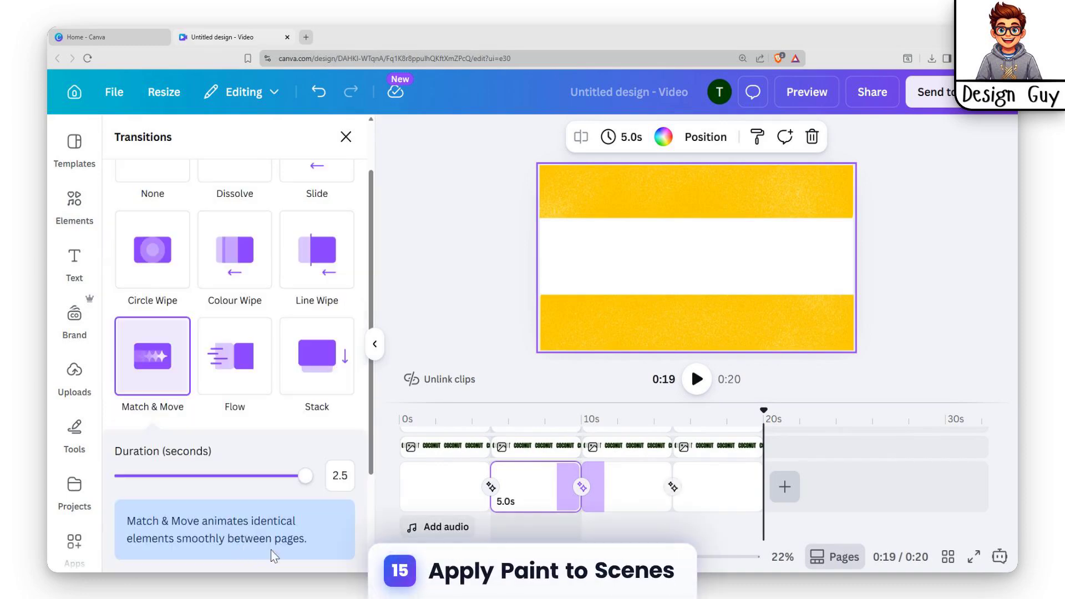
# Play the video to preview the Match & Move transitions across all four pages.
pyautogui.click(696, 379)
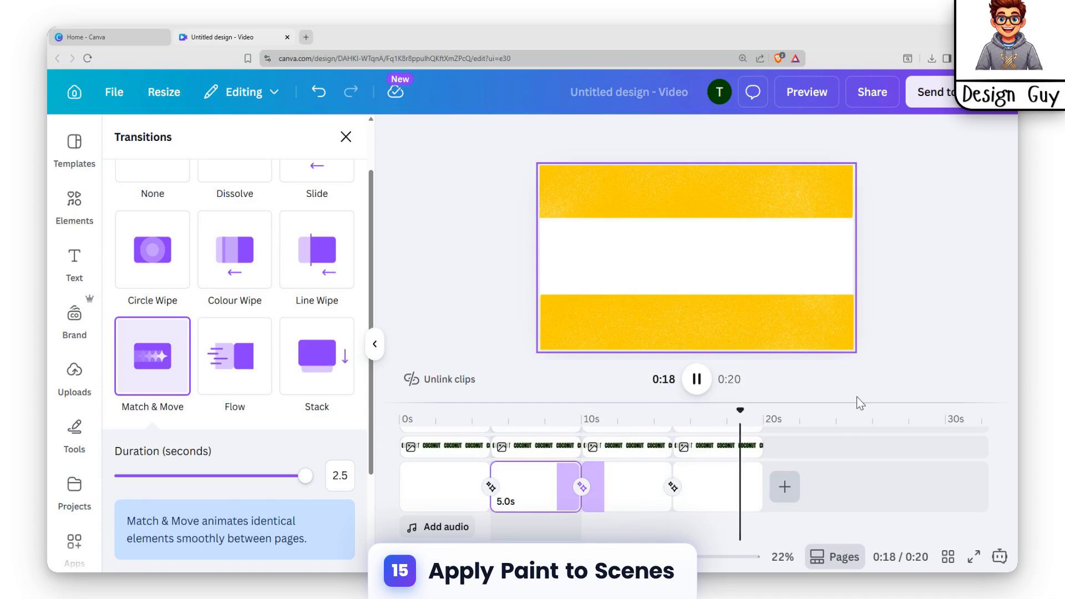
pyautogui.click(842, 441)
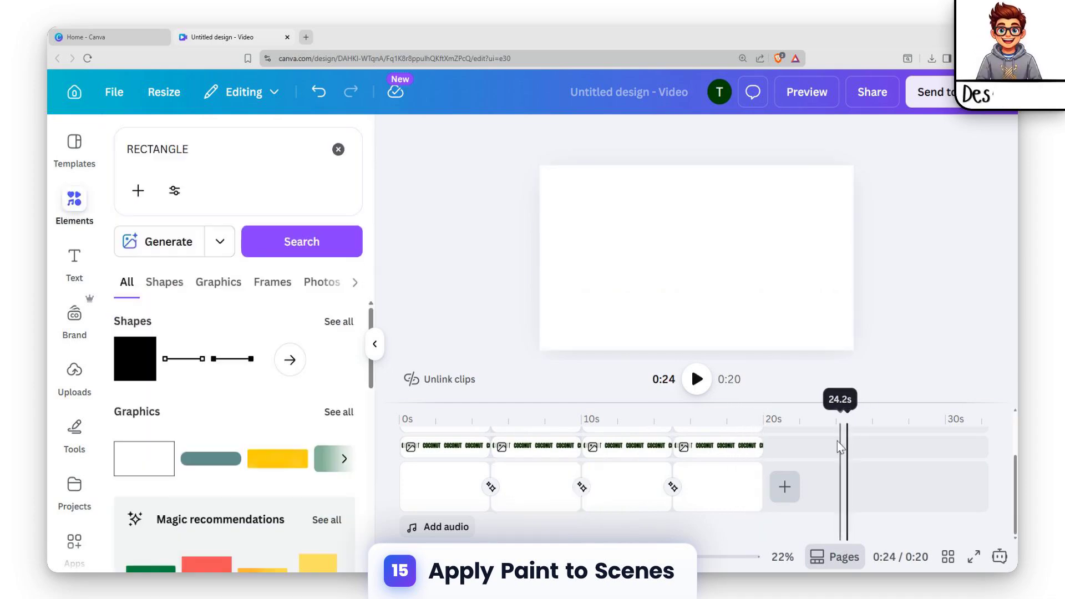
# Shorten the upper and lower COCONUT clips on all four pages together to 3.0 seconds each.
pyautogui.scroll(2, 804, 465)
pyautogui.scroll(-2, 793, 464)
pyautogui.scroll(2, 593, 454)
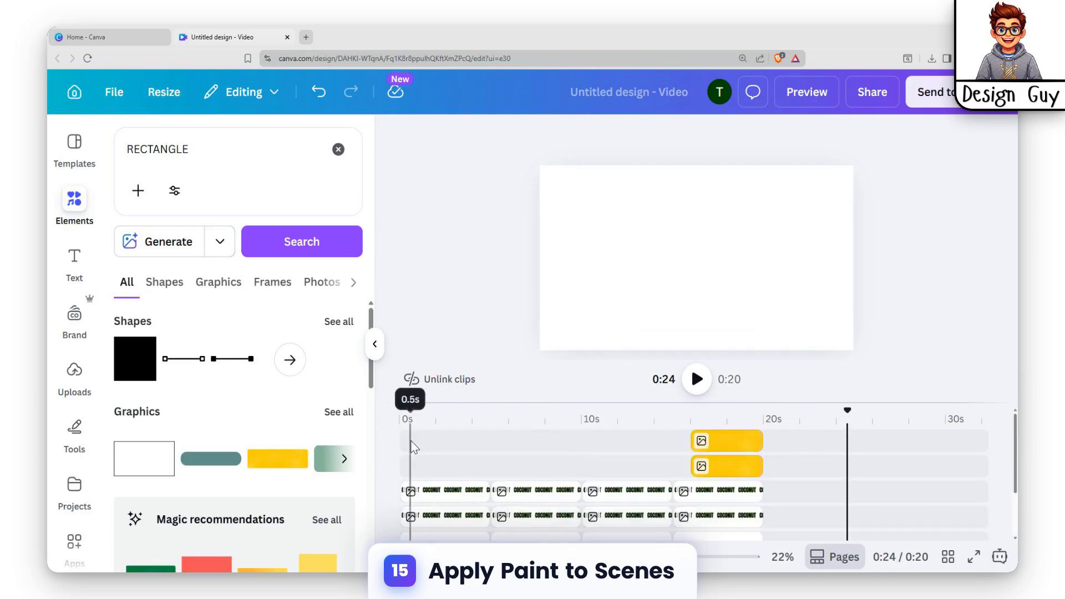
pyautogui.click(426, 491)
pyautogui.scroll(-2, 594, 476)
pyautogui.scroll(2, 666, 510)
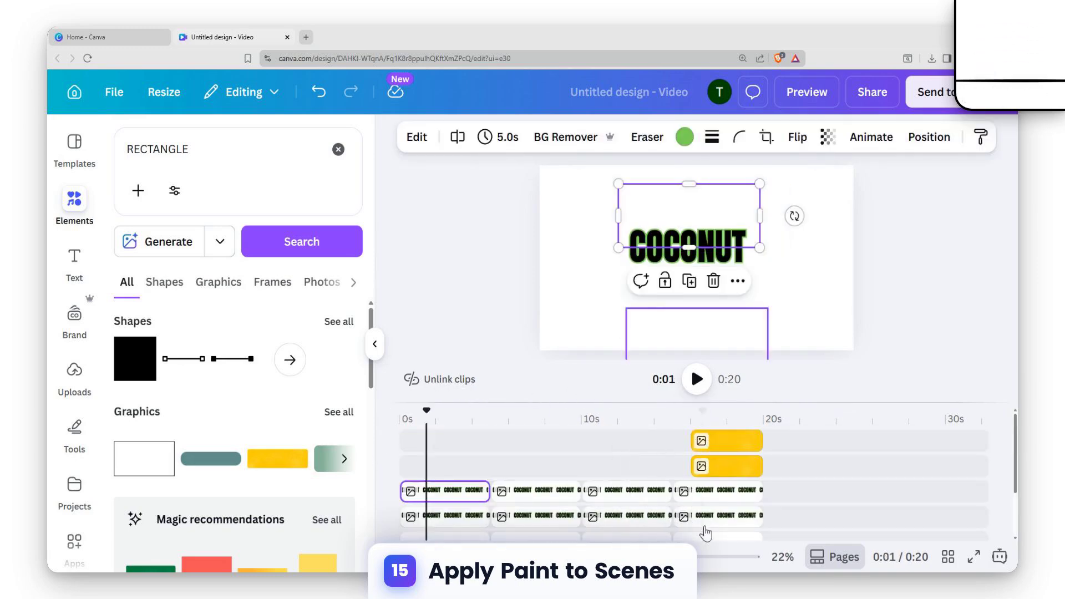
pyautogui.keyDown('shift'); pyautogui.click(701, 526); pyautogui.keyUp('shift')
pyautogui.keyDown('shift'); pyautogui.click(610, 516); pyautogui.keyUp('shift')
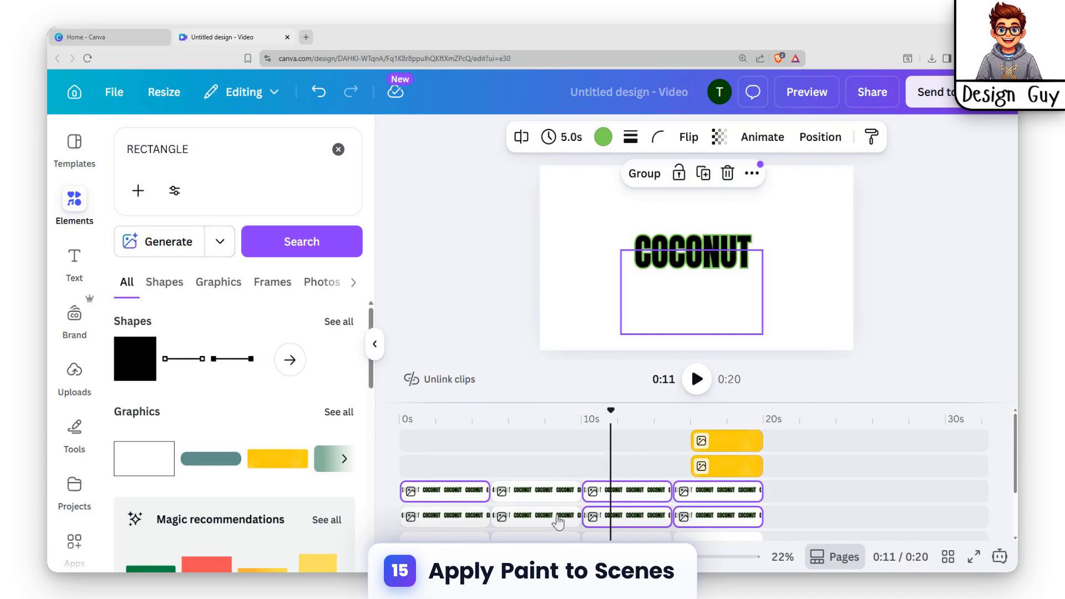
pyautogui.keyDown('shift'); pyautogui.click(558, 516); pyautogui.keyUp('shift')
pyautogui.keyDown('shift'); pyautogui.click(542, 492); pyautogui.keyUp('shift')
pyautogui.keyDown('shift'); pyautogui.click(466, 517); pyautogui.keyUp('shift')
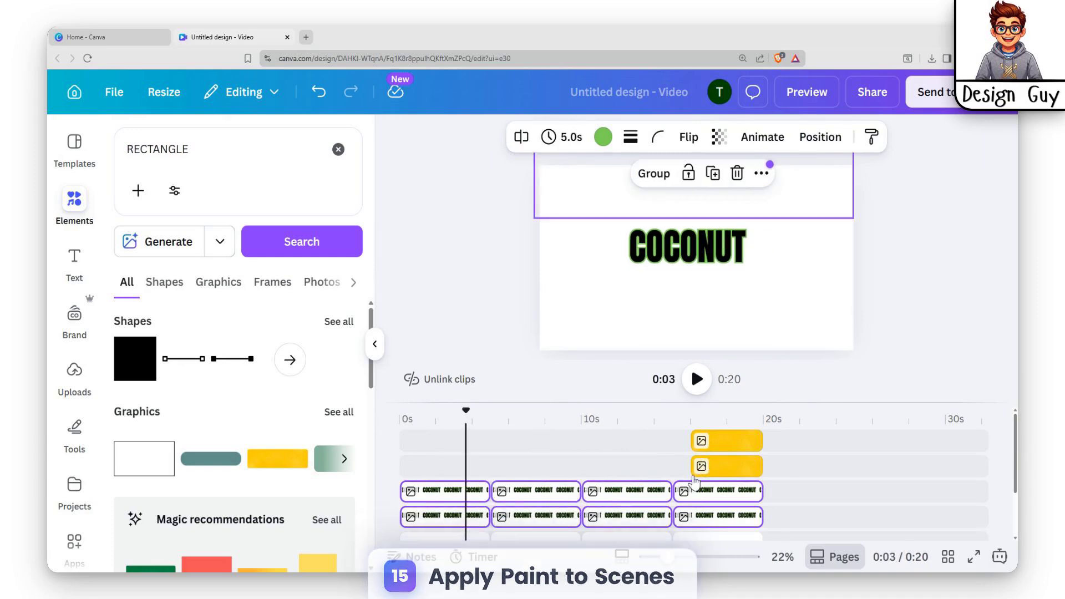
pyautogui.scroll(-2, 555, 471)
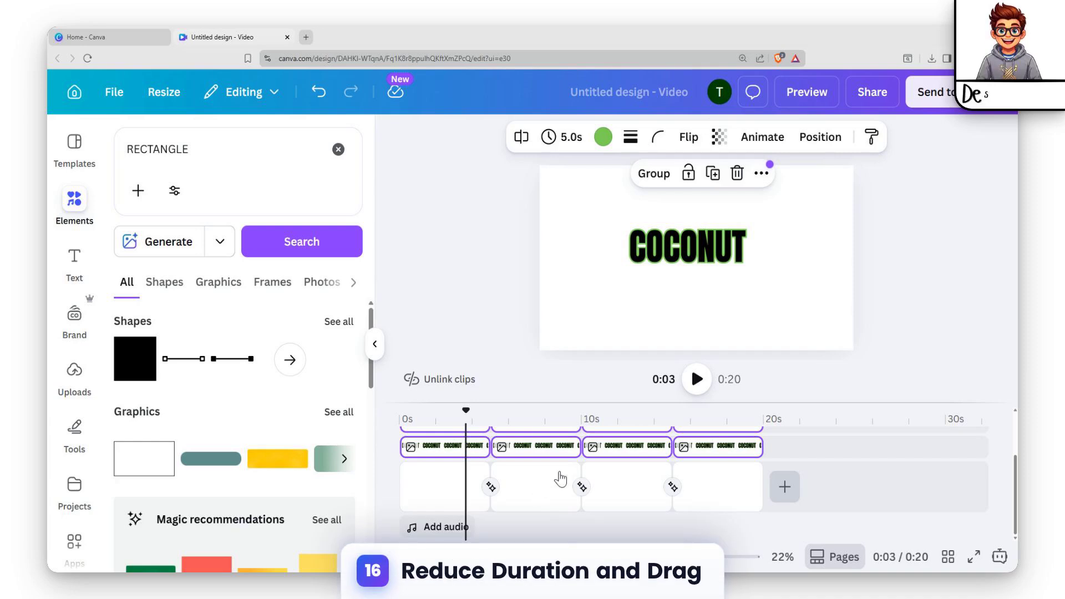
pyautogui.scroll(2, 601, 484)
pyautogui.moveTo(761, 488); pyautogui.dragTo(724, 494)
# Shorten all four pages to 3.0 seconds each so they match the COCONUT clips.
pyautogui.scroll(-2, 828, 487)
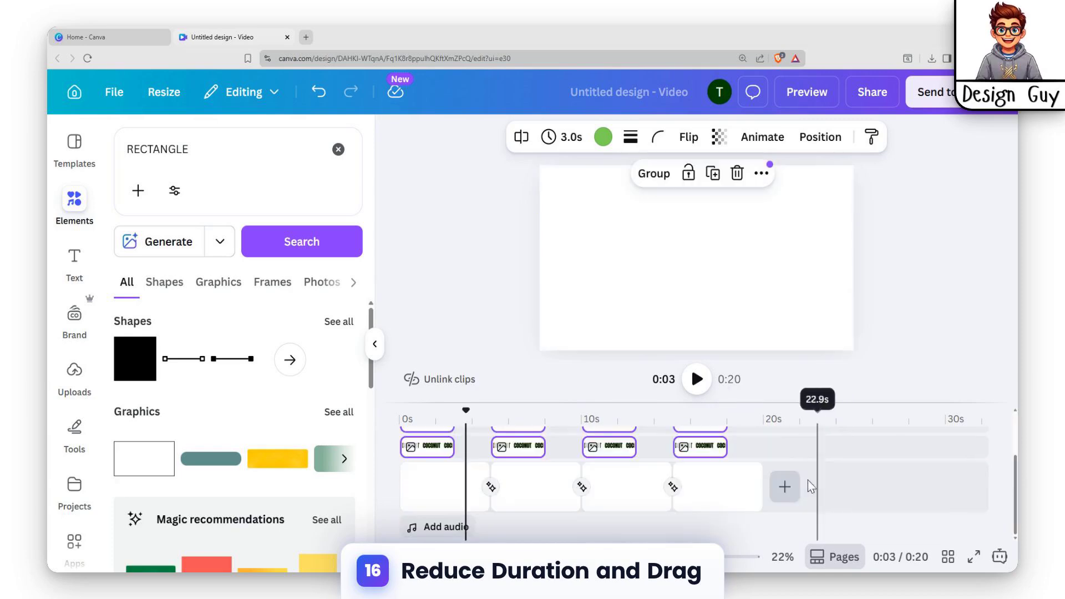
pyautogui.click(471, 490)
pyautogui.click(559, 491)
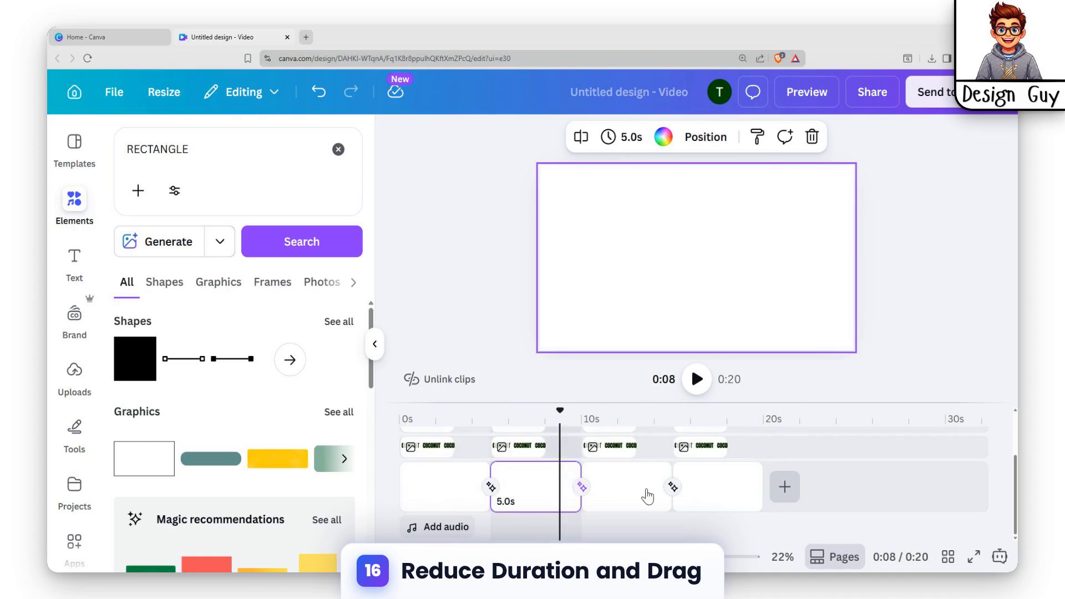
pyautogui.keyDown('shift'); pyautogui.click(647, 495); pyautogui.keyUp('shift')
pyautogui.keyDown('shift'); pyautogui.click(682, 490); pyautogui.keyUp('shift')
pyautogui.keyDown('shift'); pyautogui.click(413, 498); pyautogui.keyUp('shift')
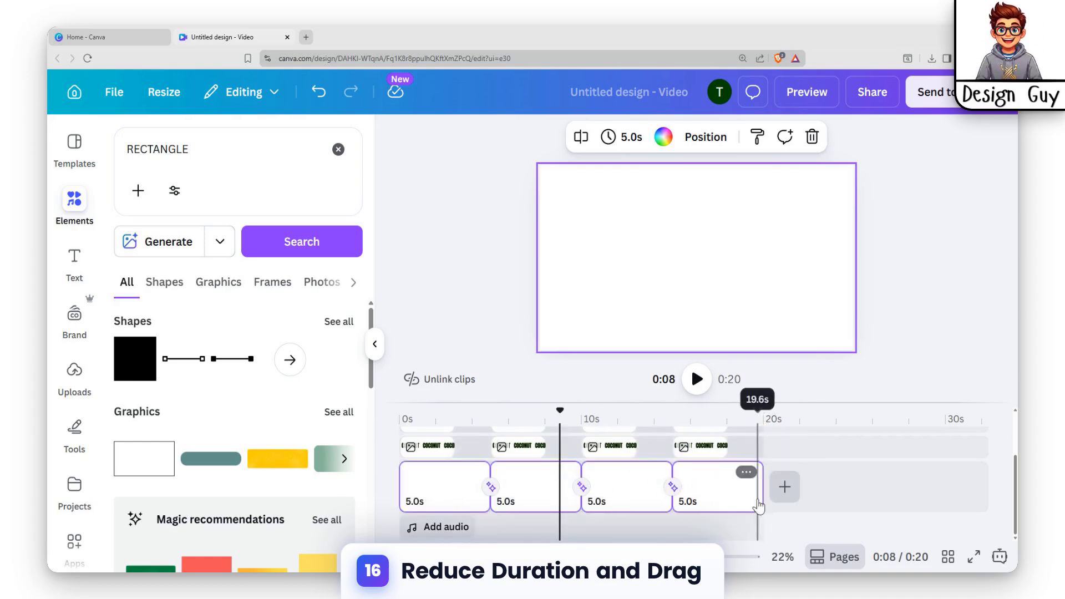
pyautogui.moveTo(767, 493); pyautogui.dragTo(636, 486)
pyautogui.moveTo(571, 483); pyautogui.dragTo(545, 486)
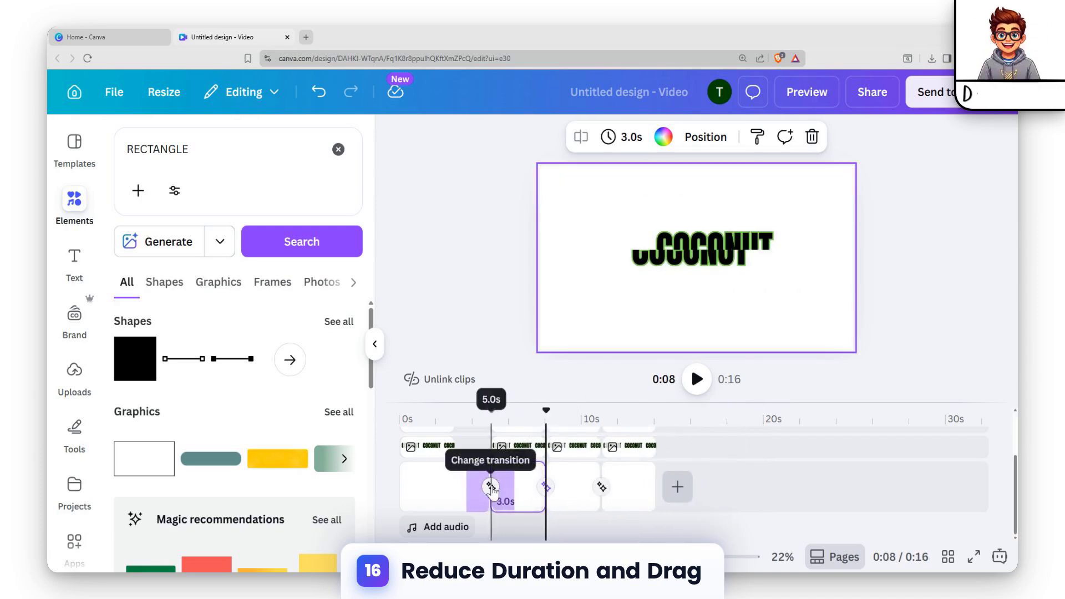
pyautogui.click(472, 487)
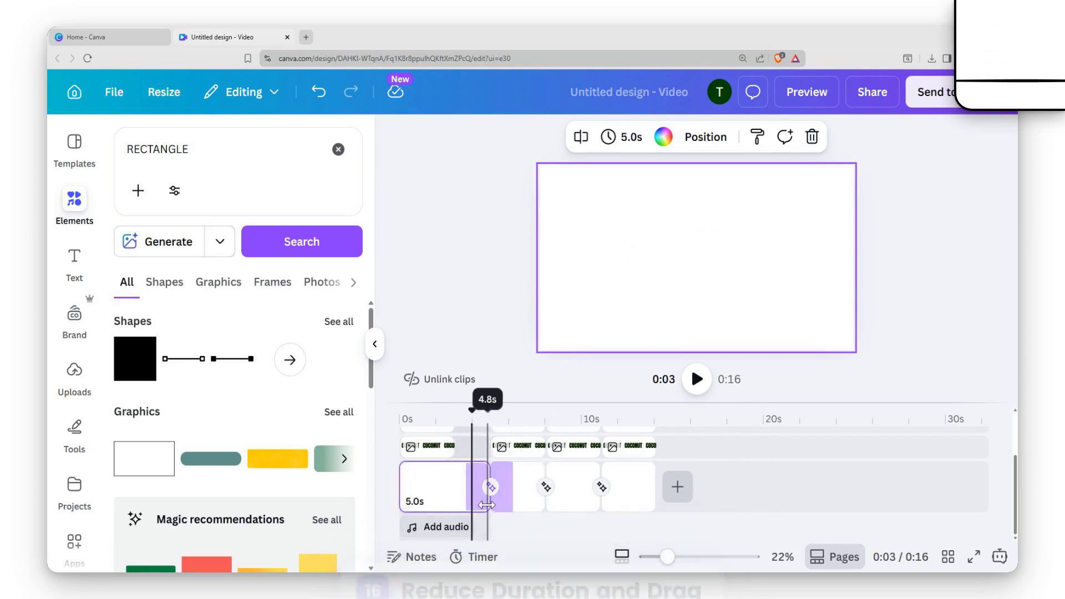
pyautogui.moveTo(483, 505); pyautogui.dragTo(453, 505)
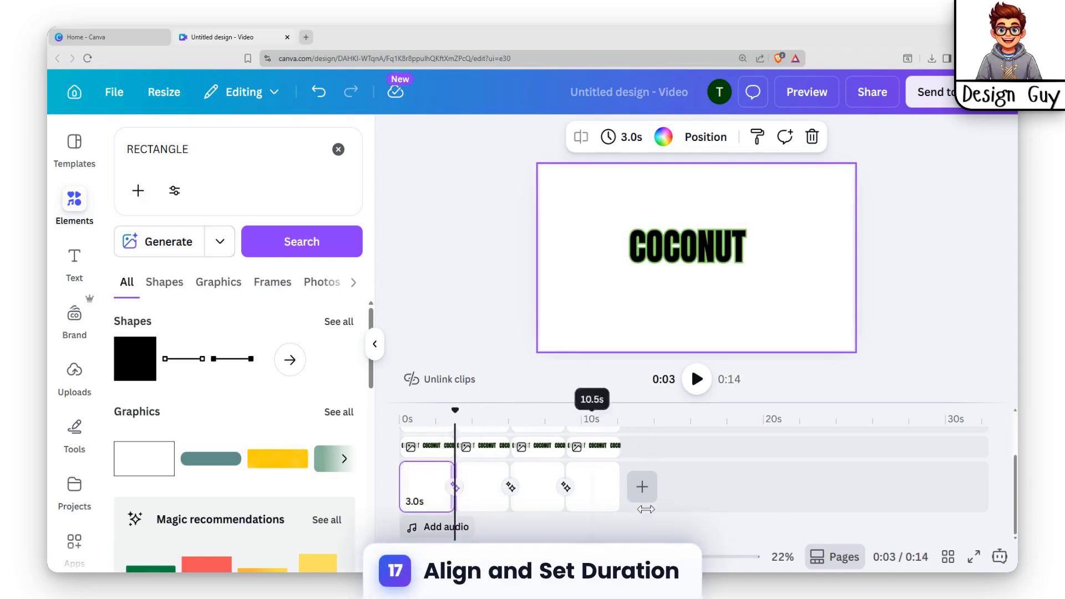
# Trim the ends of both yellow rectangle clips back to the end of the last COCONUT clips.
pyautogui.click(775, 499)
pyautogui.scroll(2, 697, 488)
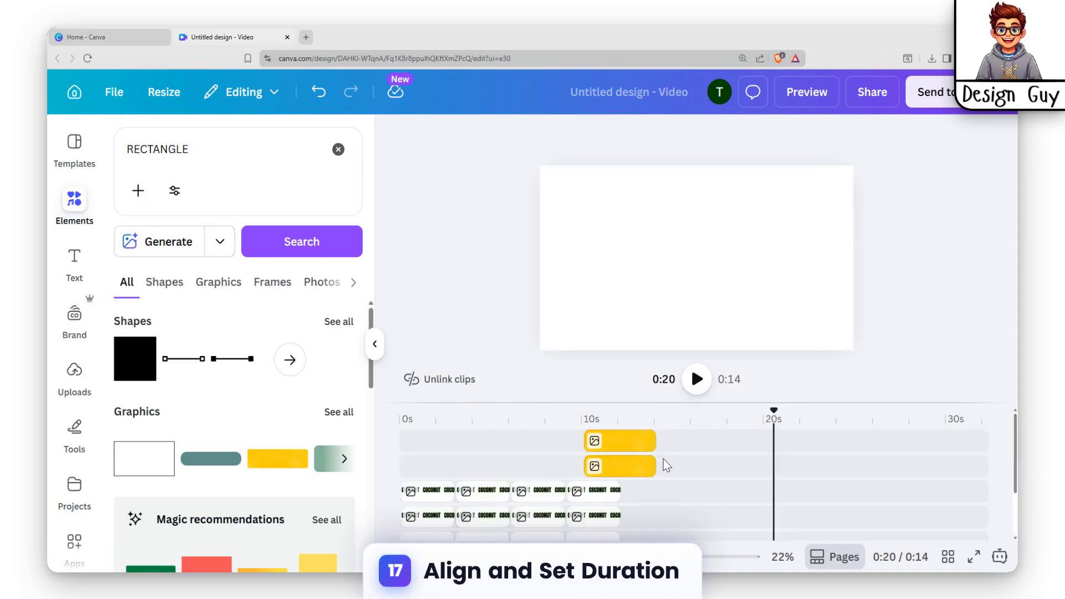
pyautogui.moveTo(653, 441); pyautogui.dragTo(617, 464)
# Play the whole video from the start to preview the animation with the trimmed yellow rectangles.
pyautogui.click(702, 425)
pyautogui.click(407, 427)
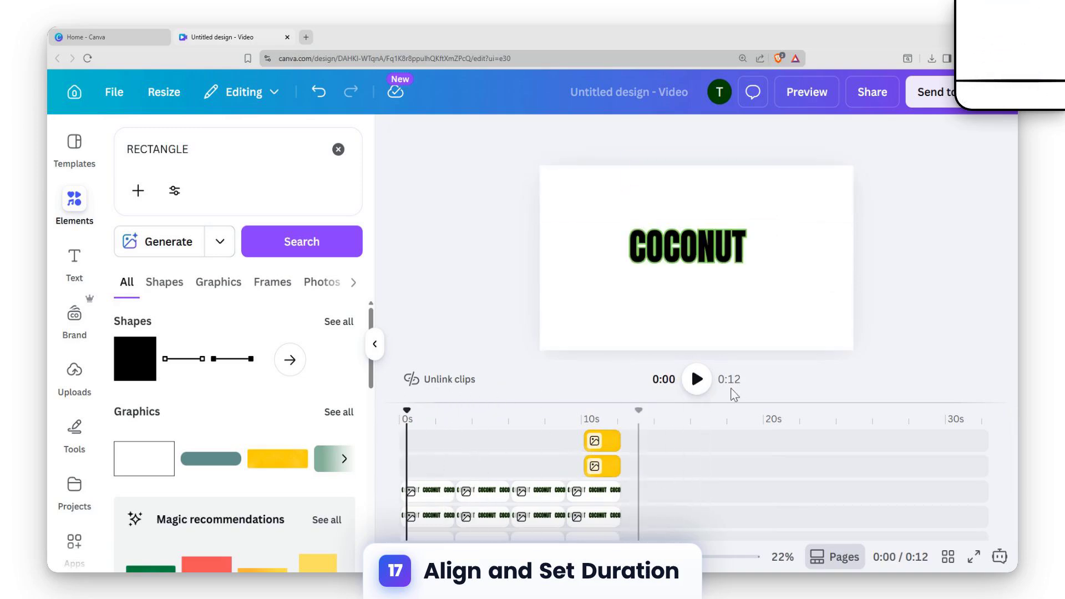
pyautogui.click(697, 379)
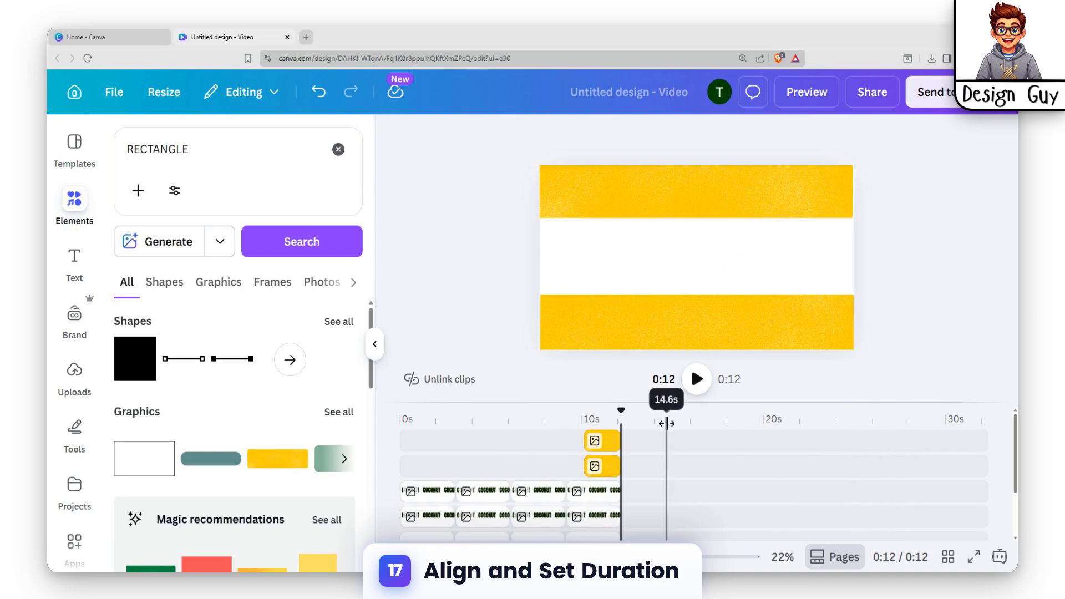
# Extend the starts of both yellow rectangle clips back to the last page's start, making each 3.0 seconds long.
pyautogui.click(594, 439)
pyautogui.moveTo(592, 439); pyautogui.dragTo(575, 438)
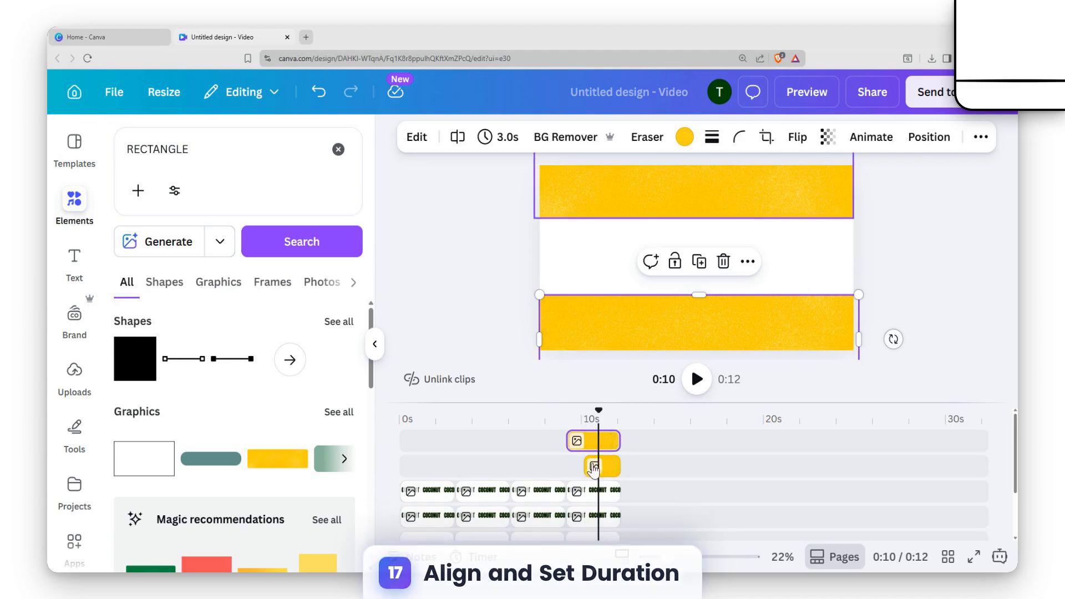
pyautogui.click(592, 466)
pyautogui.moveTo(589, 463); pyautogui.dragTo(567, 464)
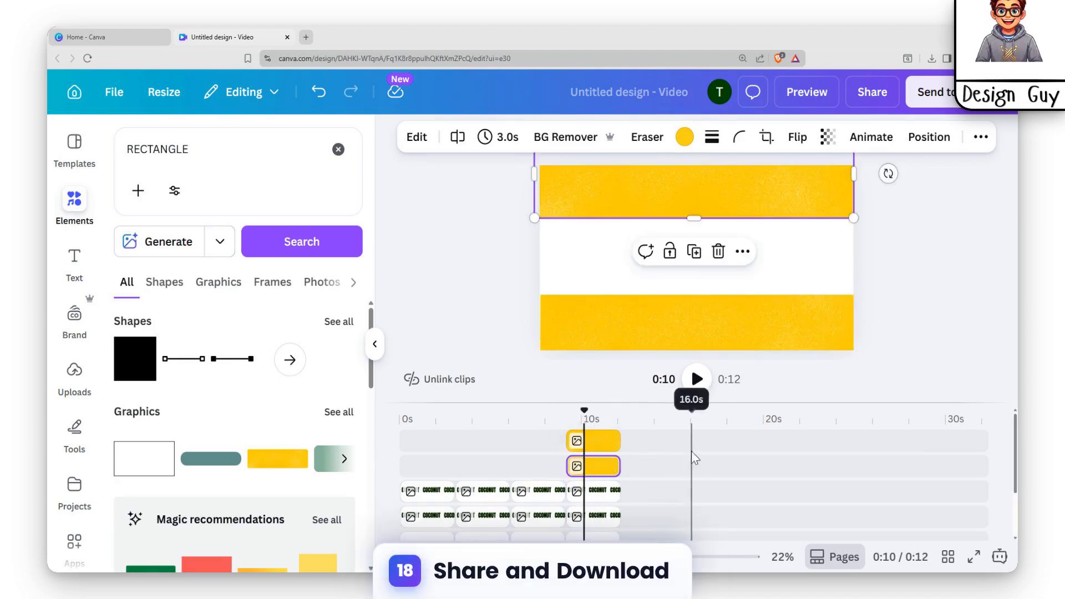
# Play the video from shortly before the last page to preview the yellow rectangles' new timing.
pyautogui.click(549, 454)
pyautogui.press('space')
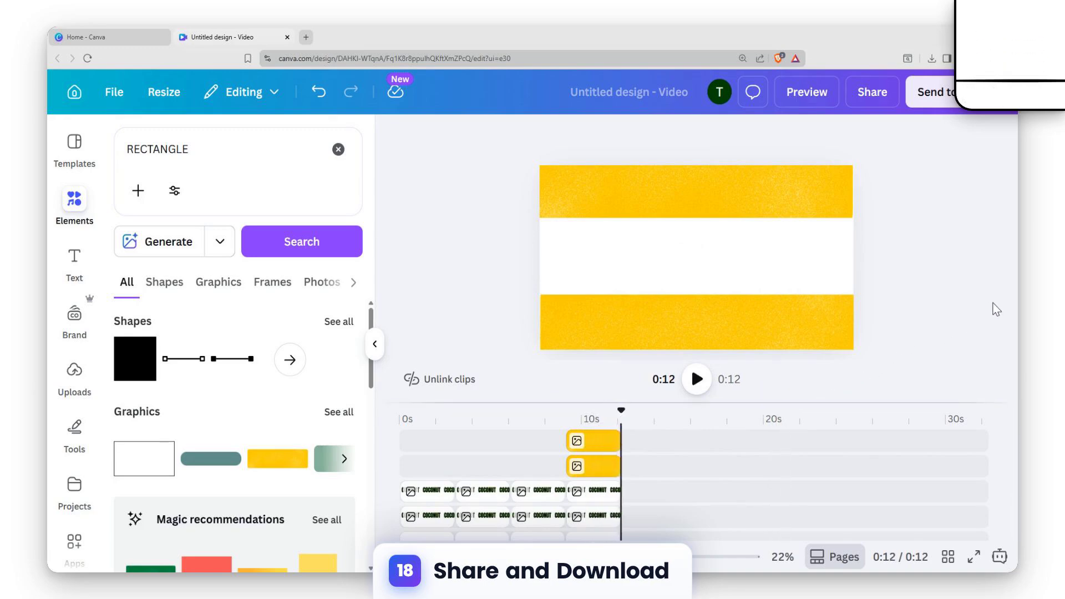
# Open the design's download settings with MP4 Video as the file type and set the quality to 4K (UHD).
pyautogui.click(871, 91)
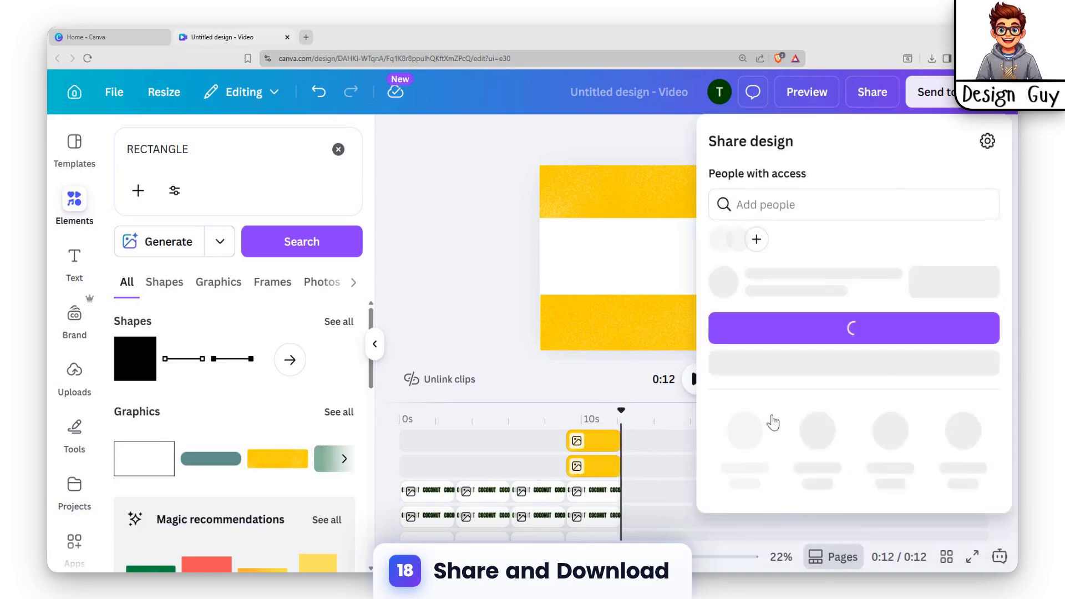
pyautogui.click(744, 447)
pyautogui.moveTo(888, 258); pyautogui.dragTo(974, 257)
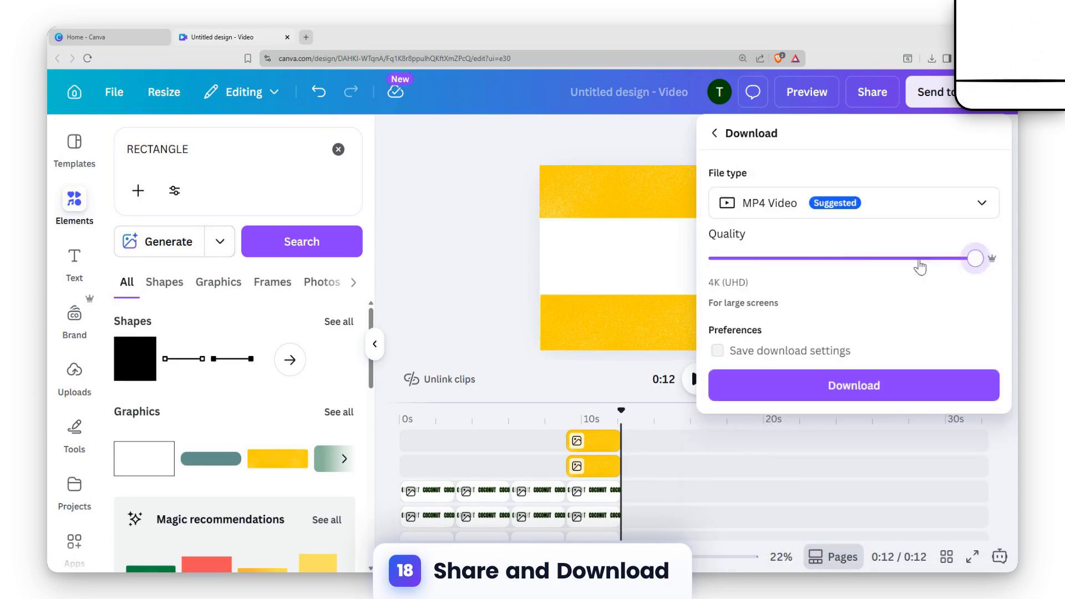